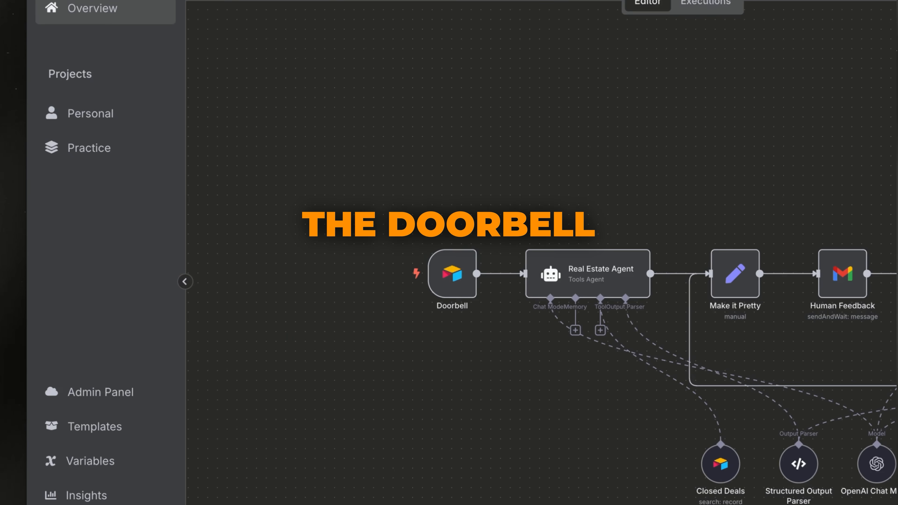
# Search the node library for "airtable" and look up the Airtable node's trigger for new events
pyautogui.click(785, 136)
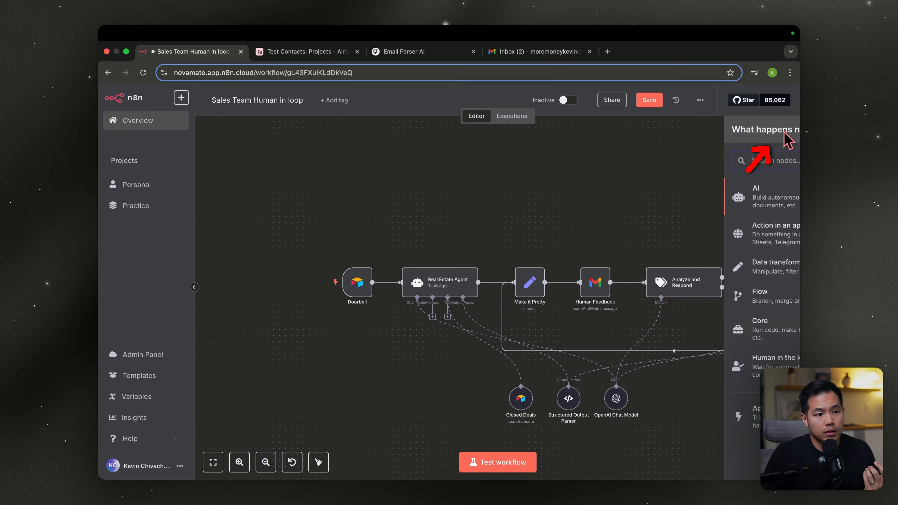
pyautogui.write('airtable')
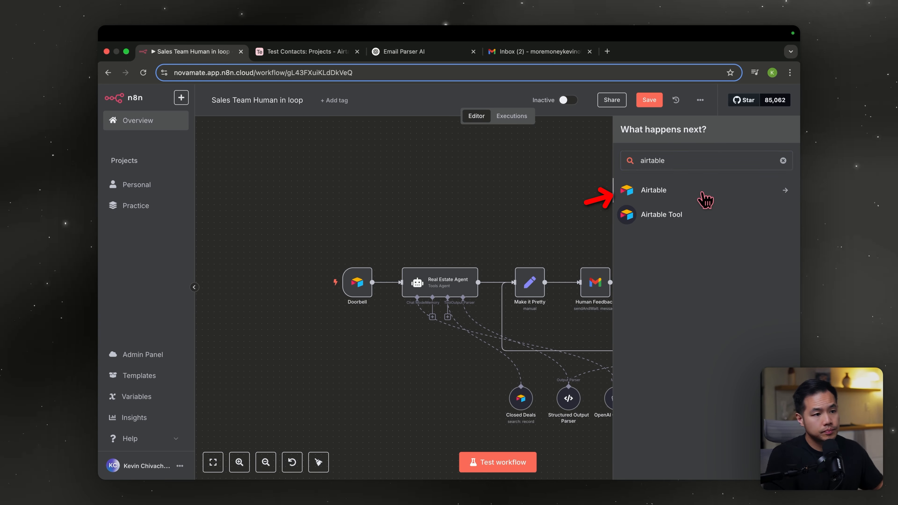
pyautogui.click(703, 195)
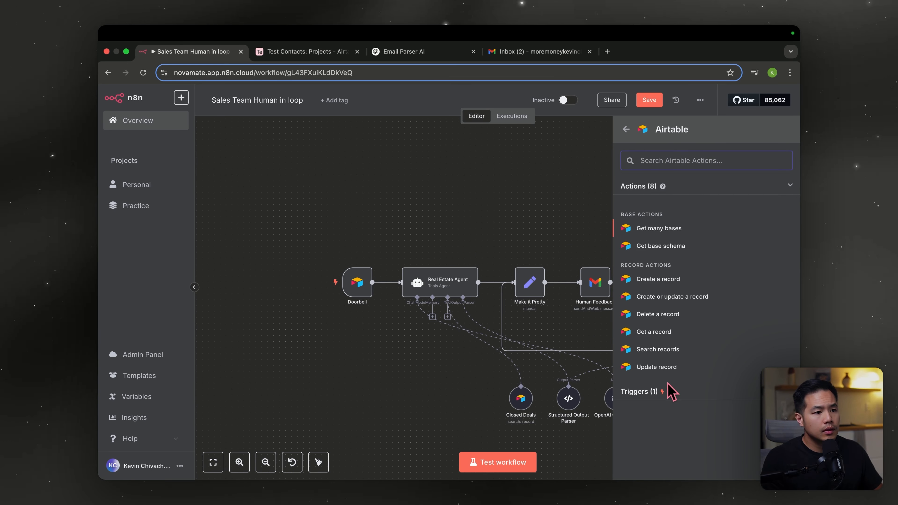
pyautogui.click(660, 400)
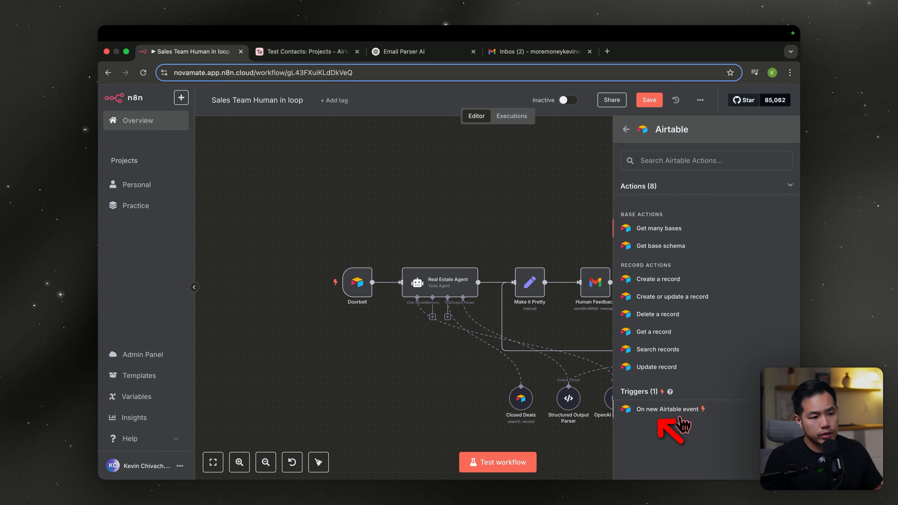
pyautogui.hotkey('ctrl', 'Tab')
pyautogui.hscroll(-2, 368, 218)
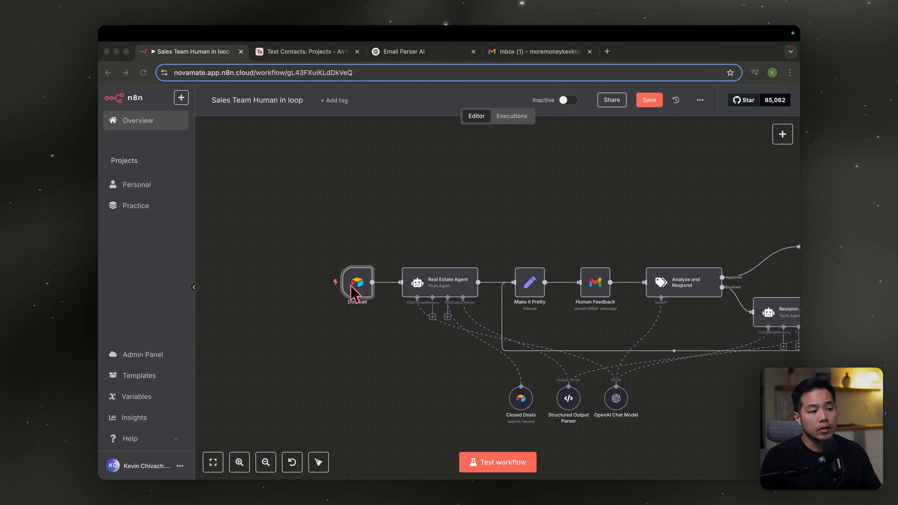
# Open the Doorbell node's parameters and review its Airtable credential choices and poll time mode options
pyautogui.doubleClick(356, 293)
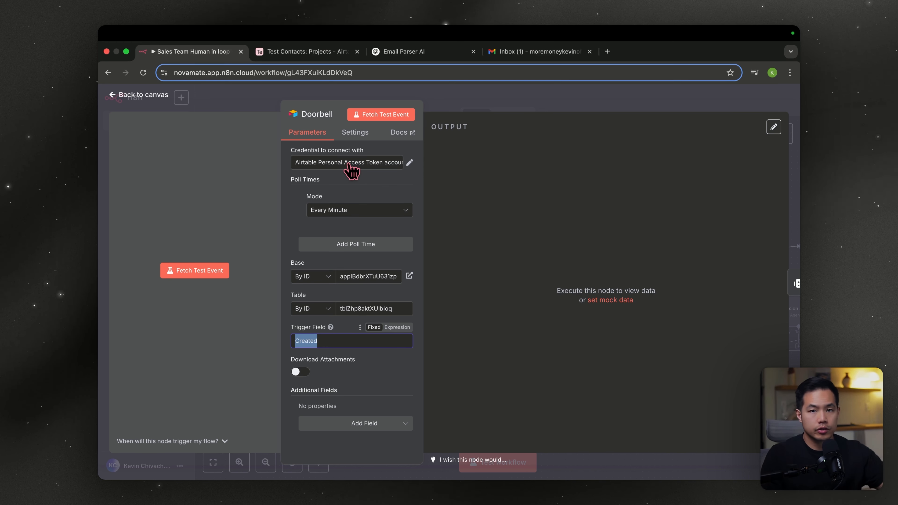
pyautogui.click(348, 164)
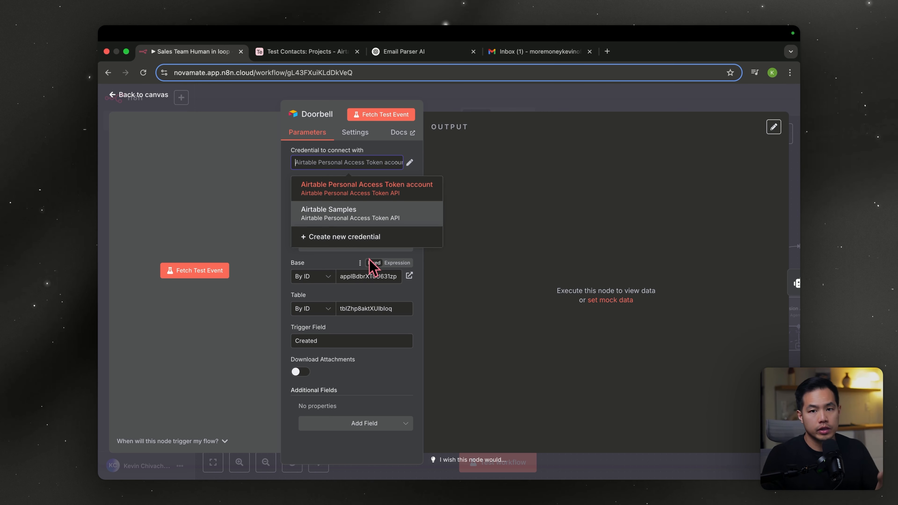
pyautogui.click(371, 267)
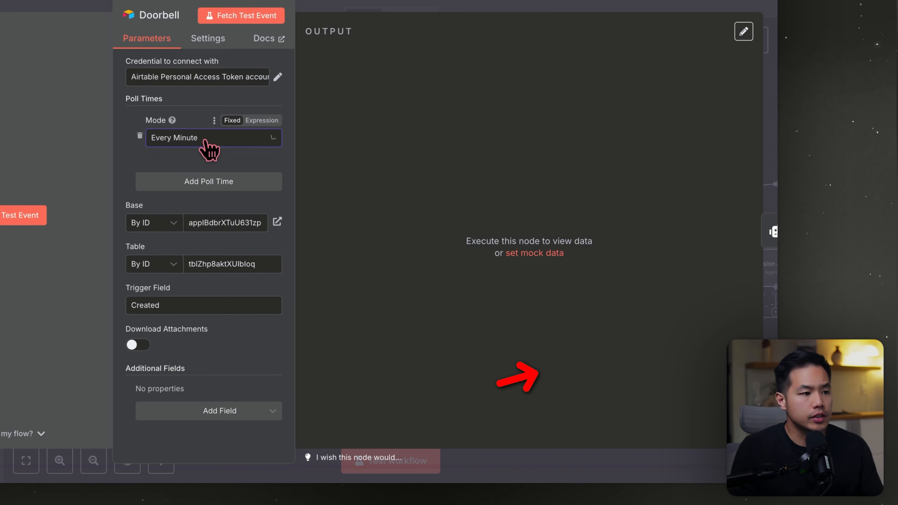
pyautogui.click(206, 141)
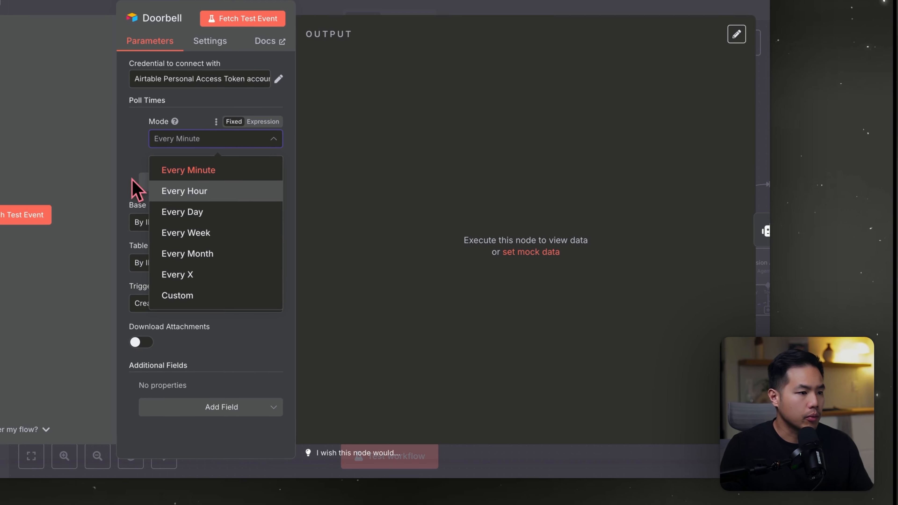
pyautogui.click(132, 156)
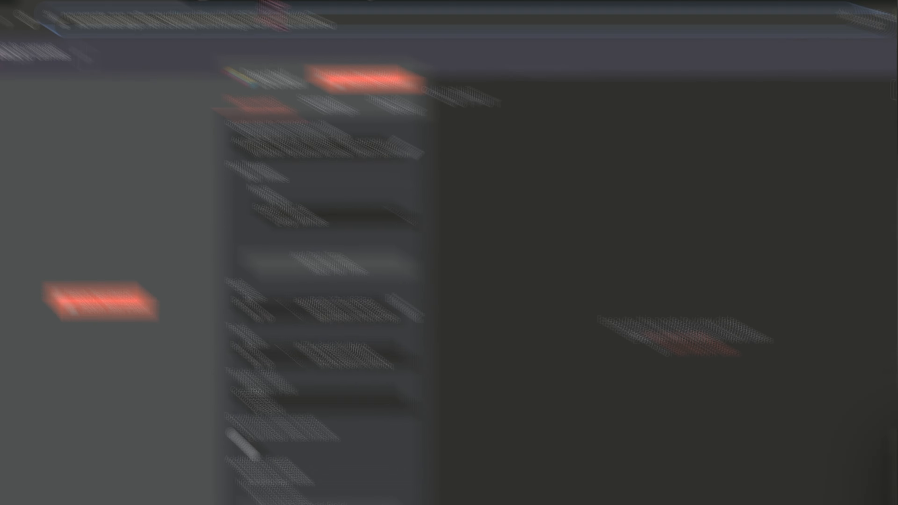
# Locate the base ID and table ID in the Airtable Test Contacts URL and compare them with the Doorbell node's settings in n8n
pyautogui.click(384, 26)
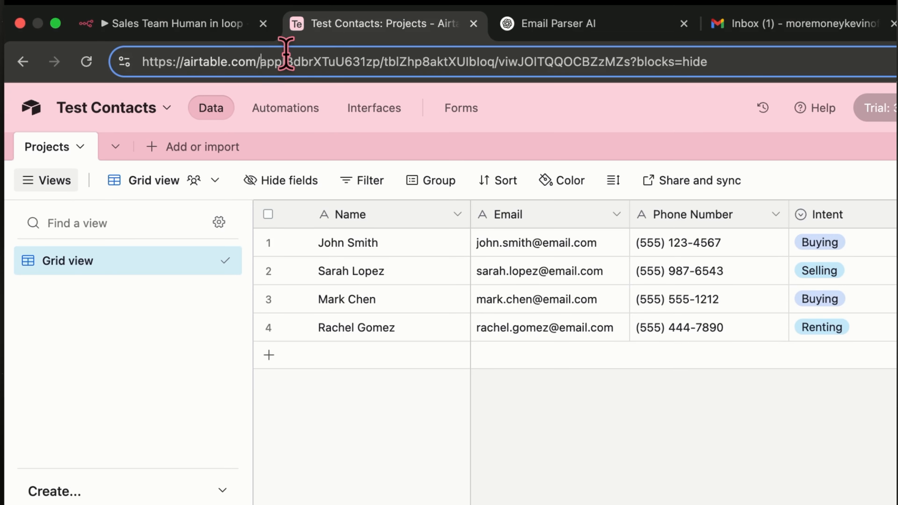
pyautogui.moveTo(260, 62); pyautogui.dragTo(377, 67)
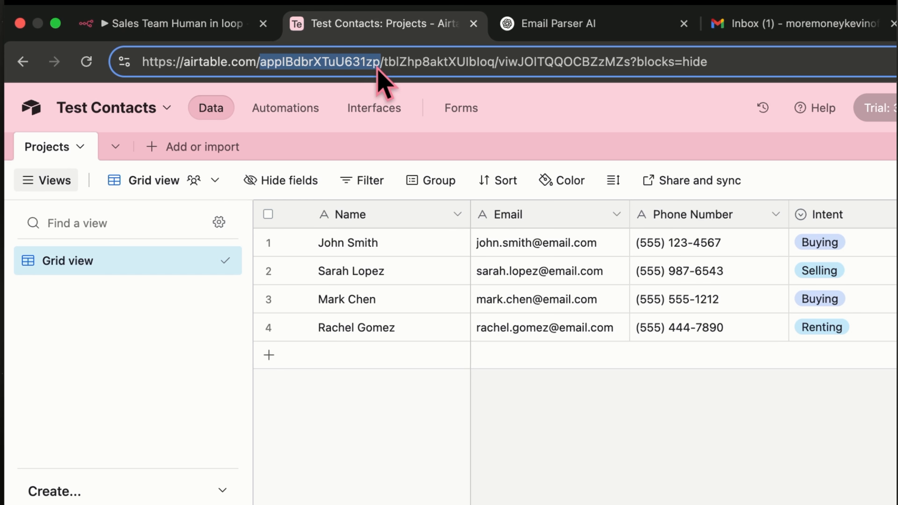
pyautogui.click(187, 24)
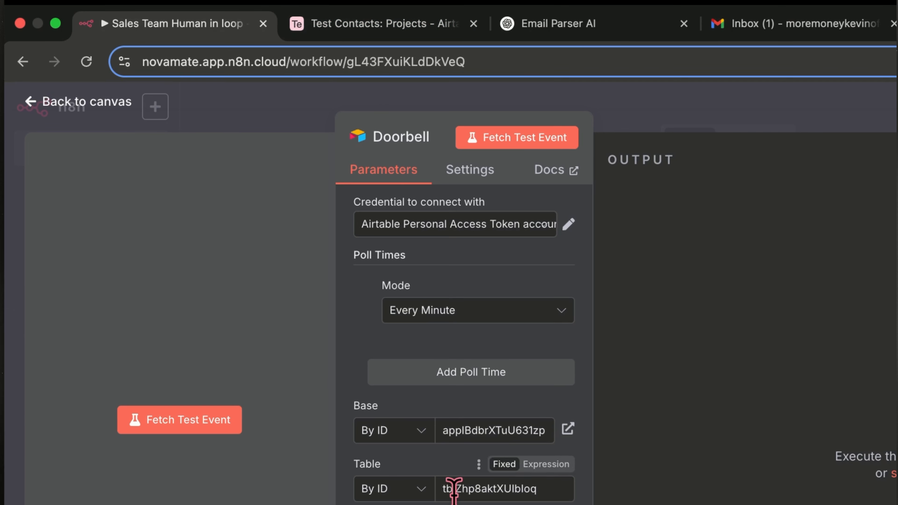
pyautogui.click(376, 34)
pyautogui.moveTo(384, 62); pyautogui.dragTo(491, 74)
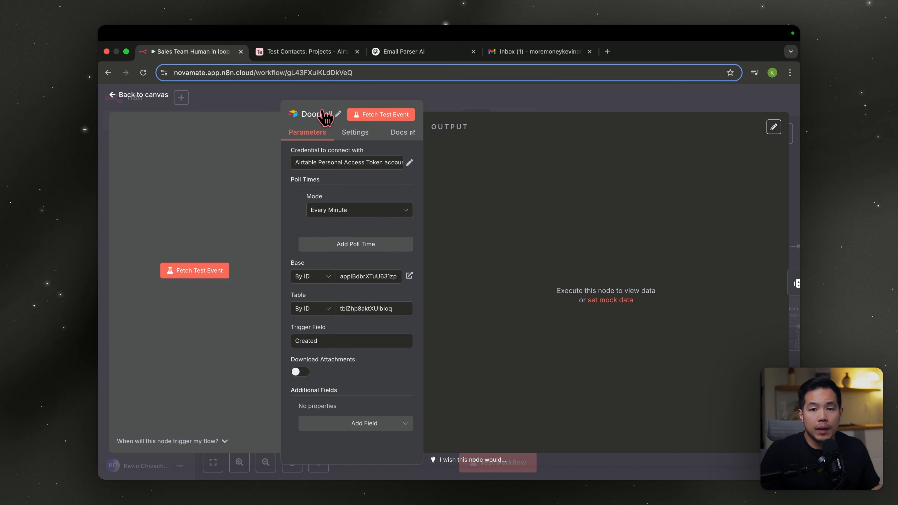
pyautogui.click(467, 108)
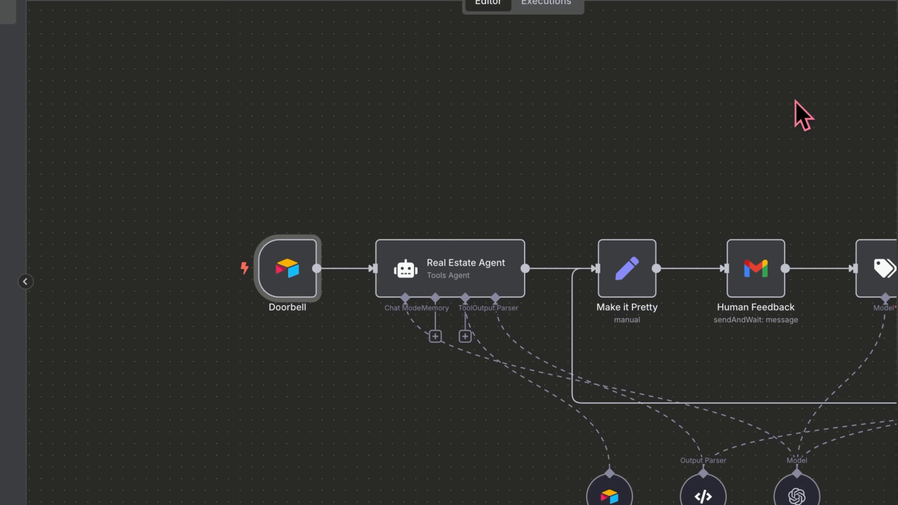
# Add an AI Agent node below the Real Estate Agent and delete it again
pyautogui.click(782, 132)
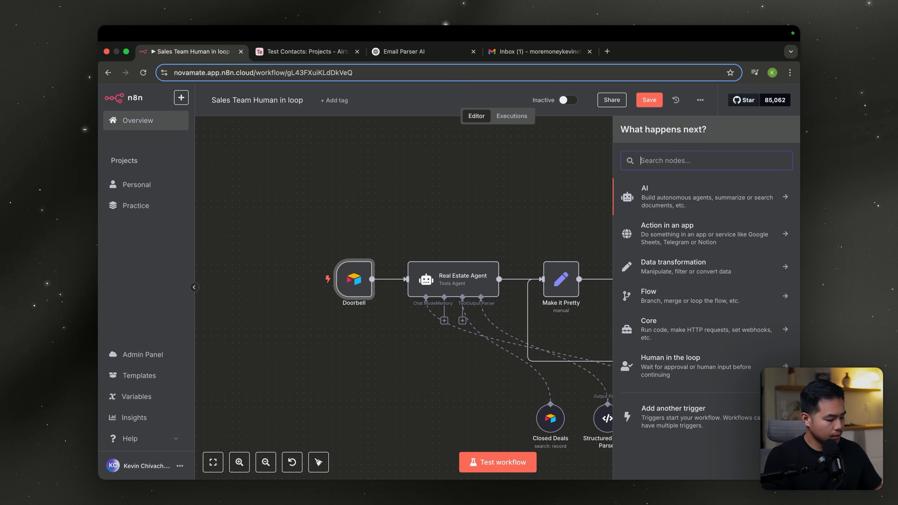
pyautogui.write('ai ag')
pyautogui.click(671, 192)
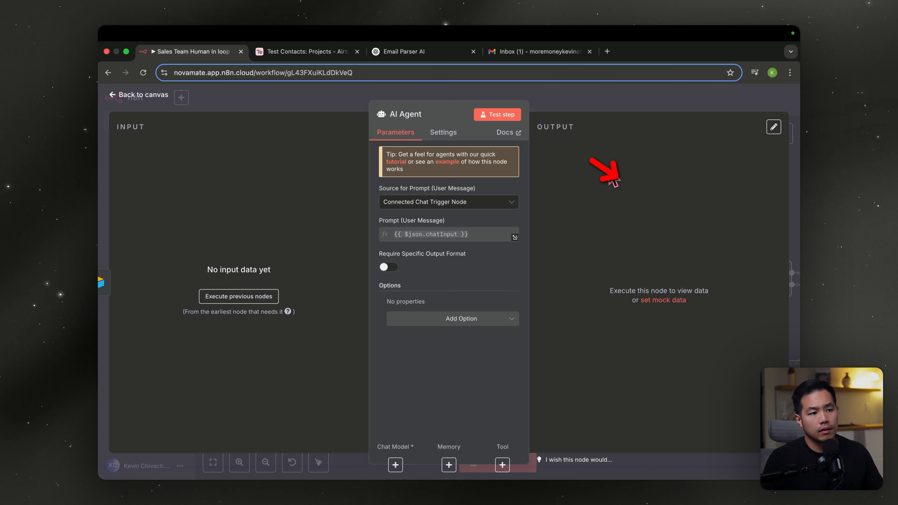
pyautogui.click(273, 102)
pyautogui.moveTo(527, 264); pyautogui.dragTo(456, 368)
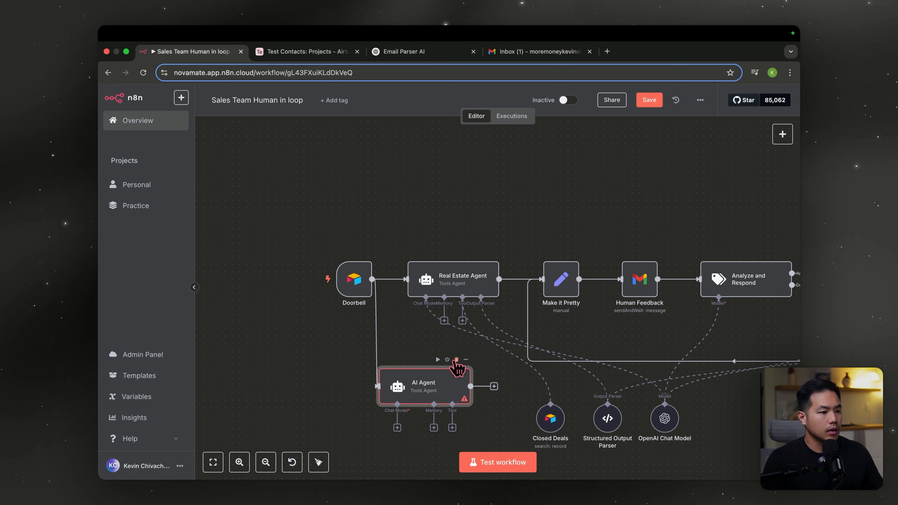
pyautogui.click(457, 359)
# Open the Real Estate Agent node, read its user prompt, and return to the canvas
pyautogui.doubleClick(461, 287)
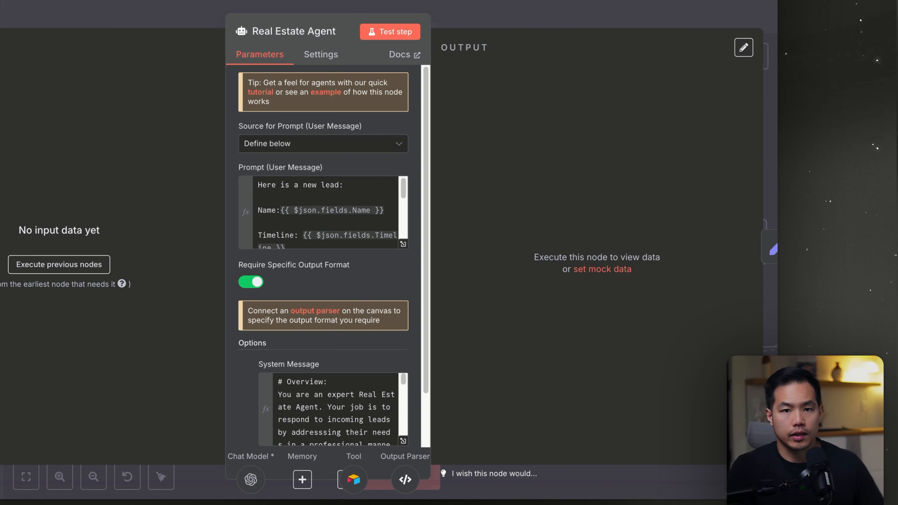
pyautogui.scroll(-1, 325, 212)
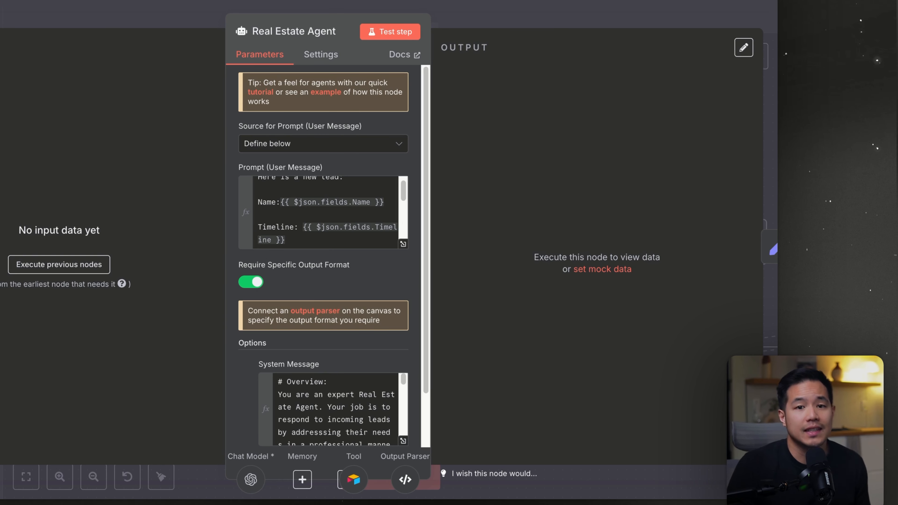
pyautogui.scroll(1, 325, 212)
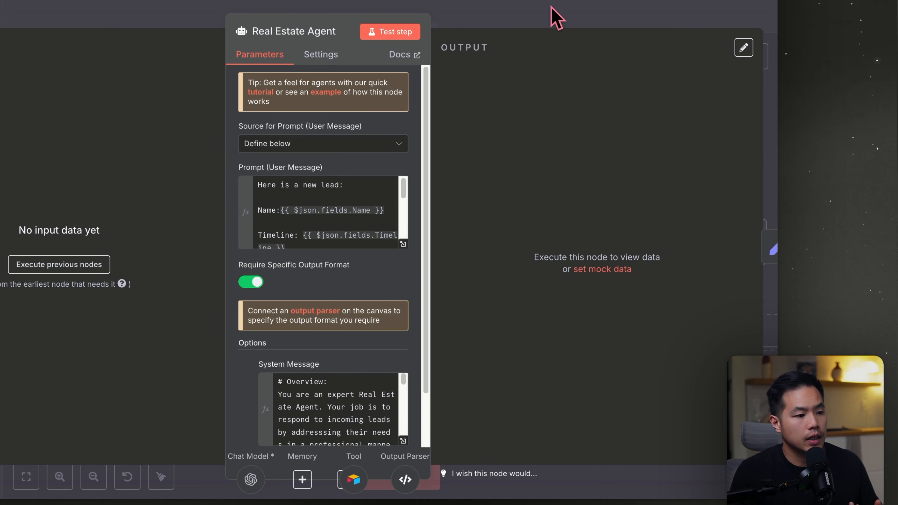
pyautogui.click(543, 20)
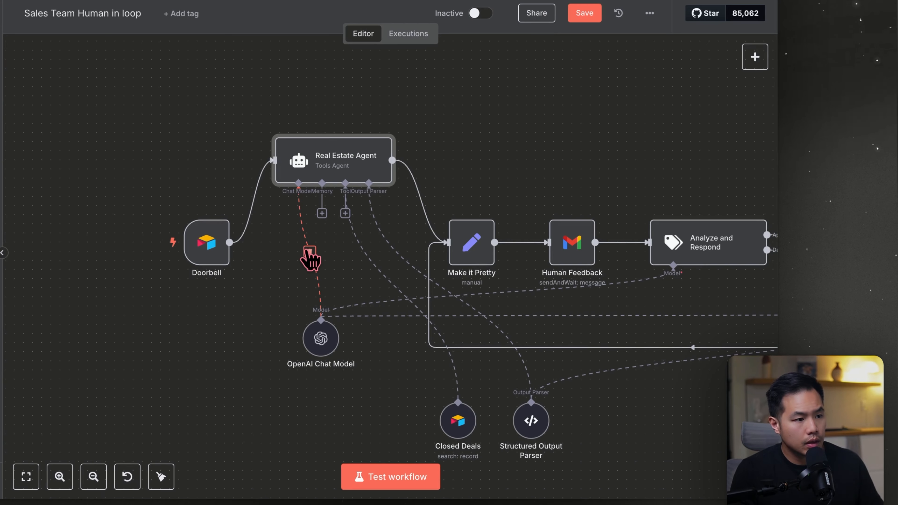
# Disconnect the OpenAI Chat Model from the Real Estate Agent and browse the language models available for its chat model
pyautogui.click(309, 251)
pyautogui.click(298, 213)
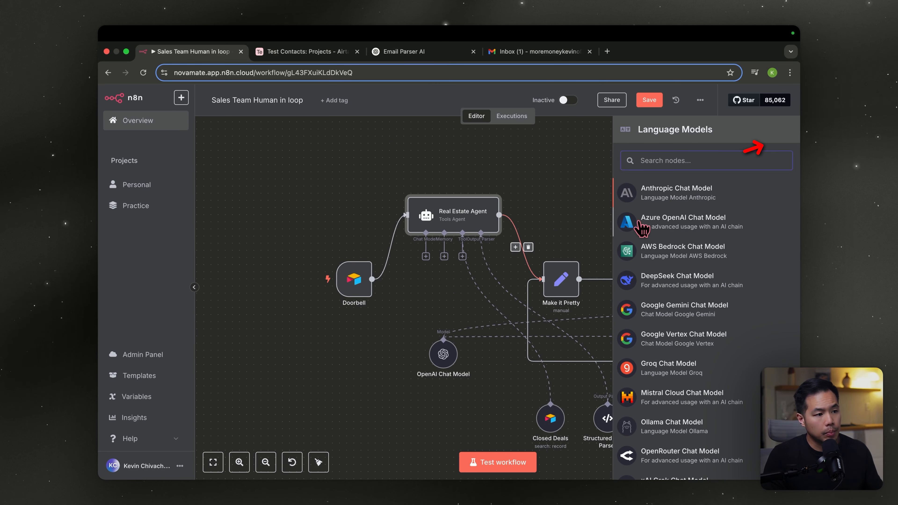
pyautogui.scroll(-2, 703, 326)
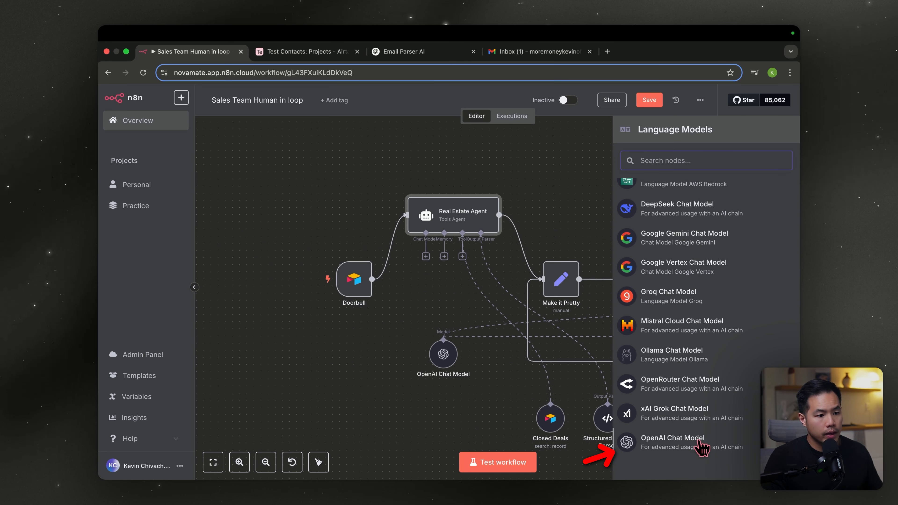
# Review the OpenAI Chat Model's credential and model options, and move its node slightly closer beneath the Real Estate Agent
pyautogui.doubleClick(450, 358)
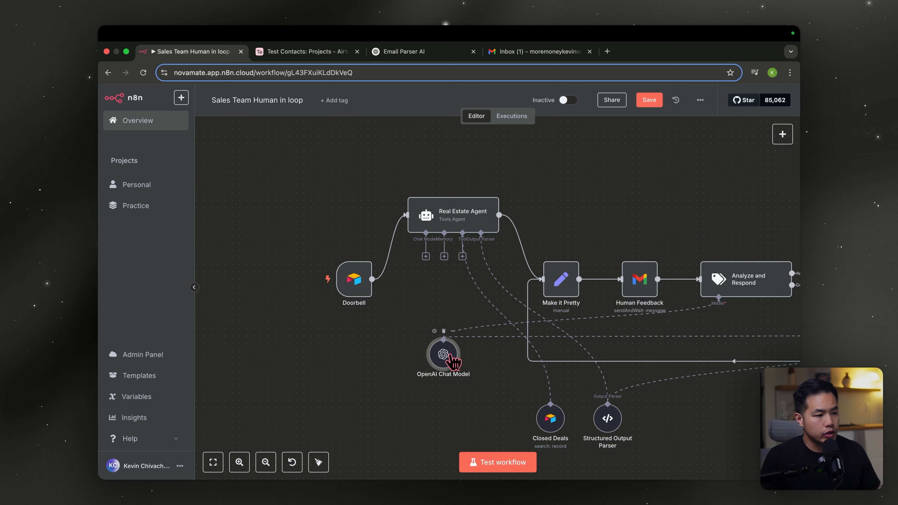
pyautogui.click(445, 163)
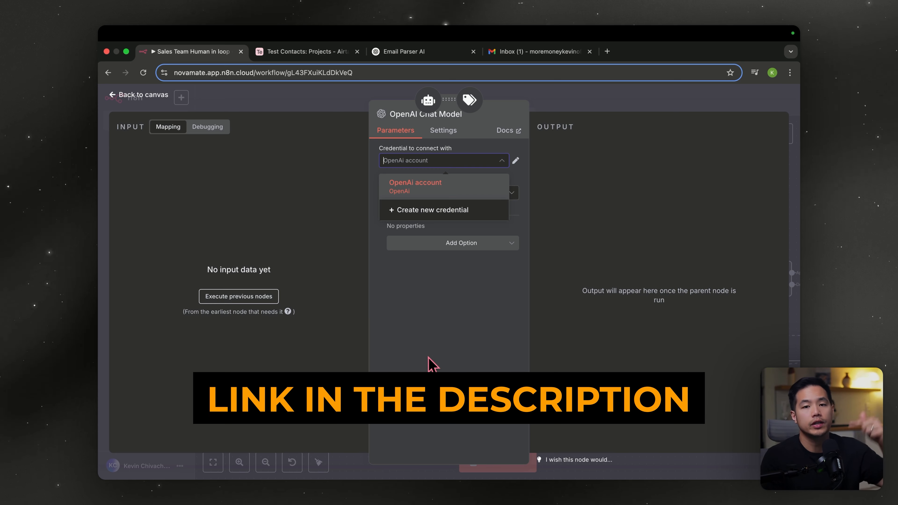
pyautogui.click(502, 194)
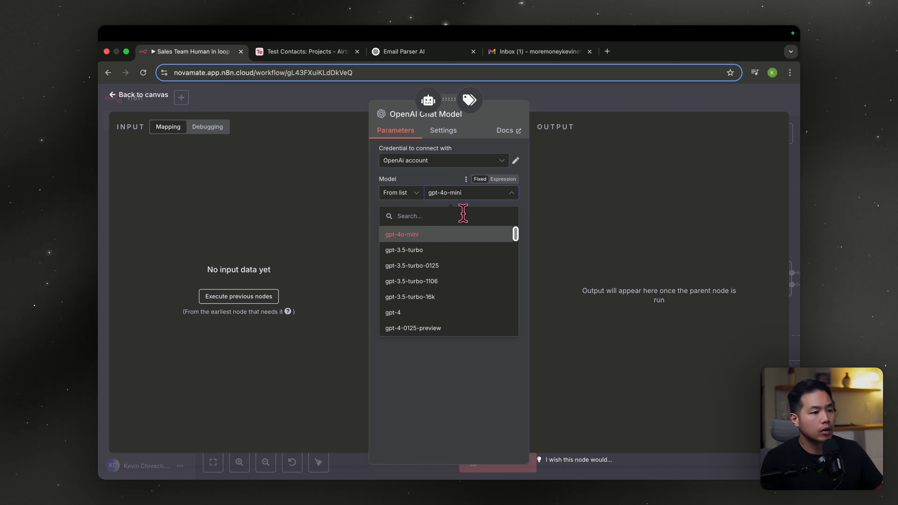
pyautogui.click(581, 111)
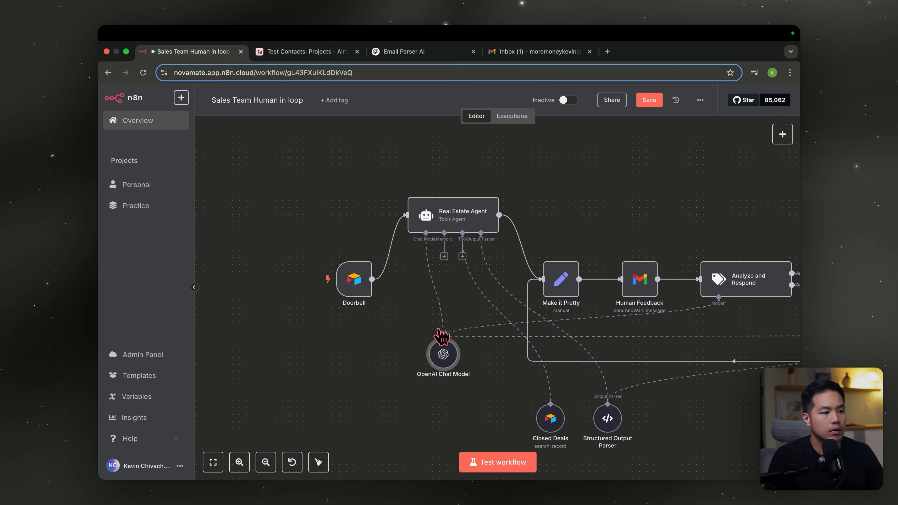
pyautogui.moveTo(443, 353); pyautogui.dragTo(450, 324)
# Expand the Real Estate Agent's user prompt and execute the previous nodes to load the Doorbell's lead fields, then return to the canvas
pyautogui.doubleClick(453, 216)
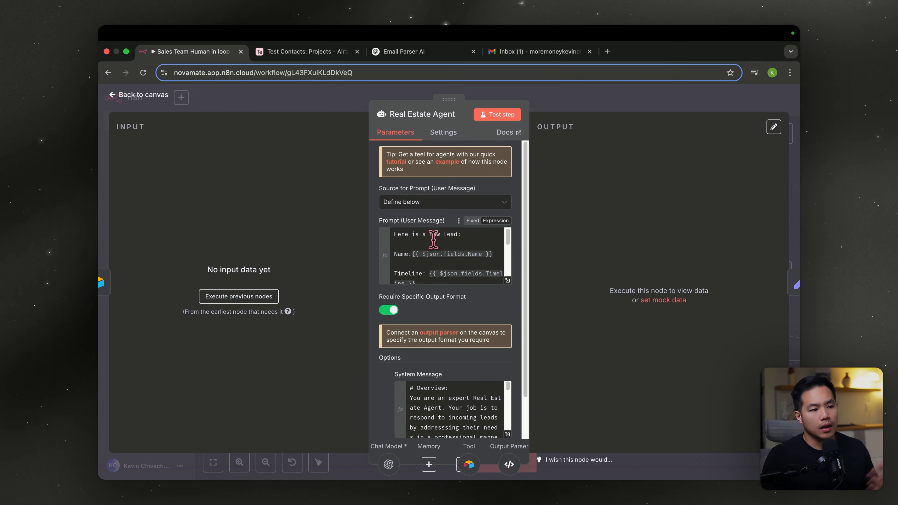
pyautogui.scroll(-1, 434, 241)
pyautogui.click(508, 281)
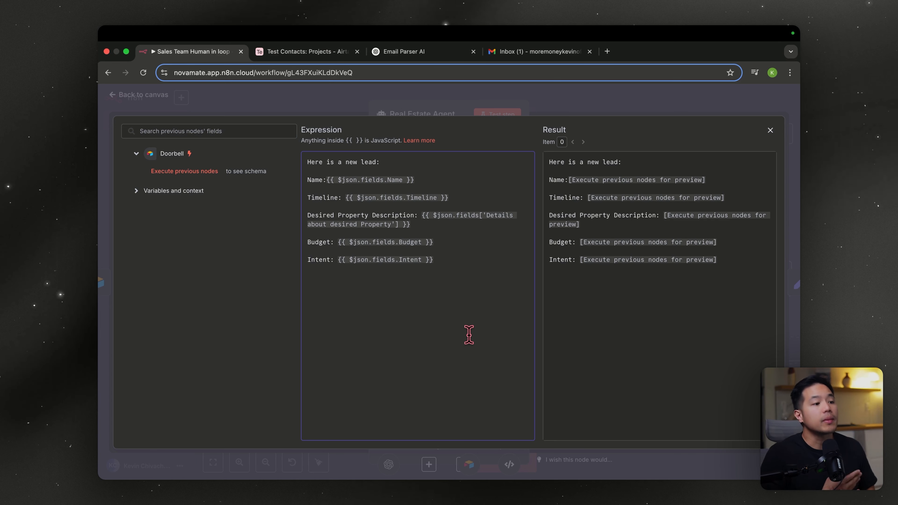
pyautogui.click(191, 172)
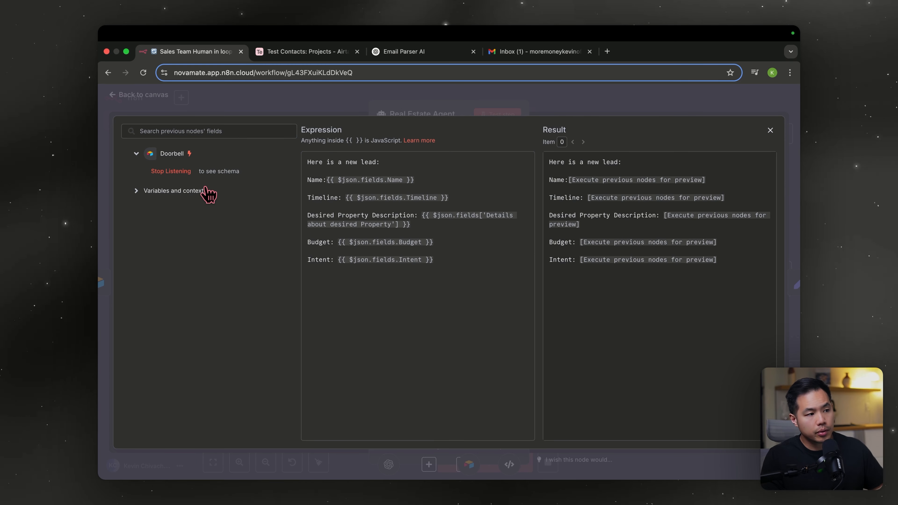
pyautogui.press('Escape')
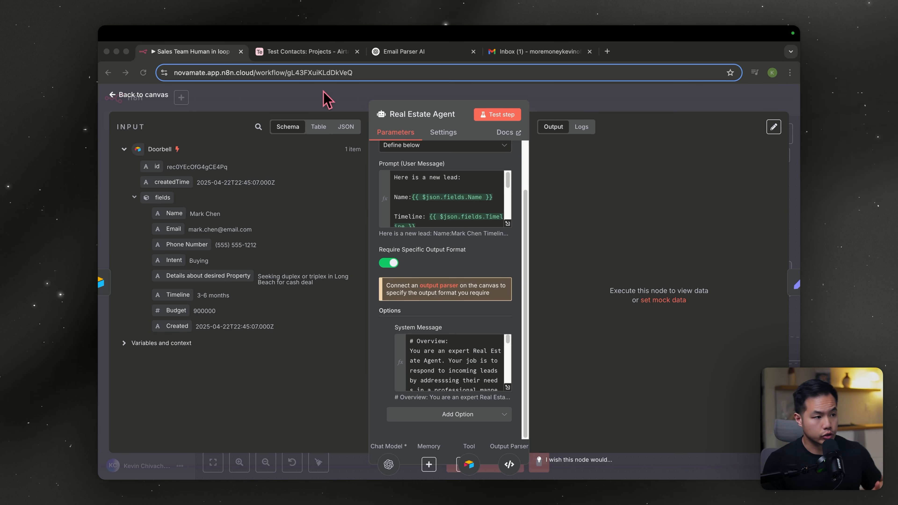
pyautogui.click(327, 105)
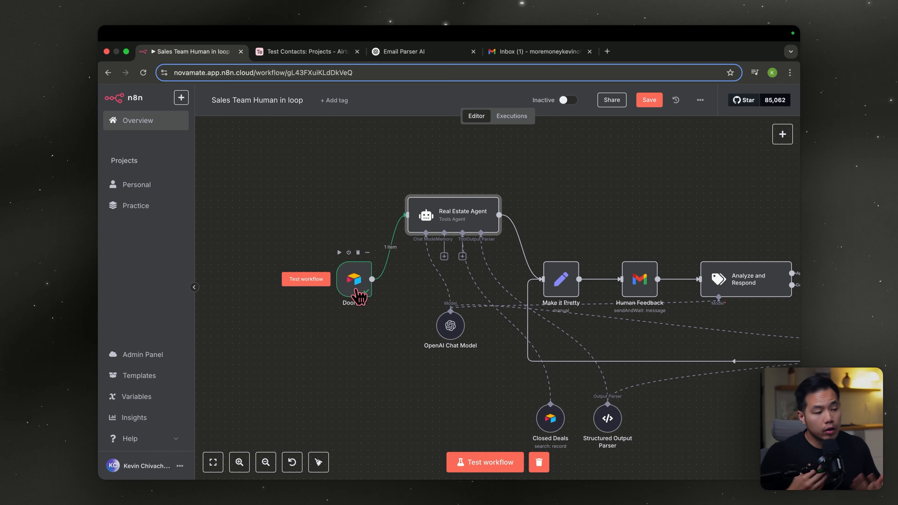
# Check the lead records in Airtable's Test Contacts base and return to the n8n workflow
pyautogui.hotkey('ctrl', 'Tab')
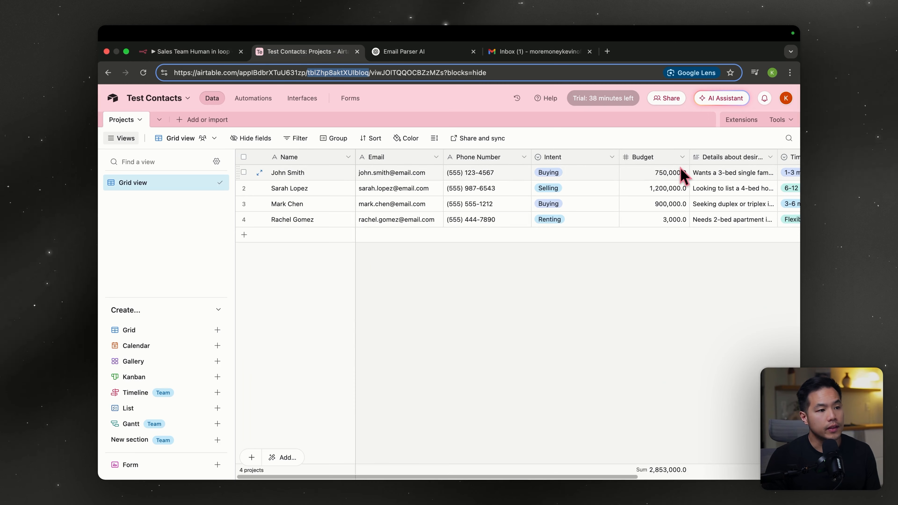
pyautogui.click(184, 51)
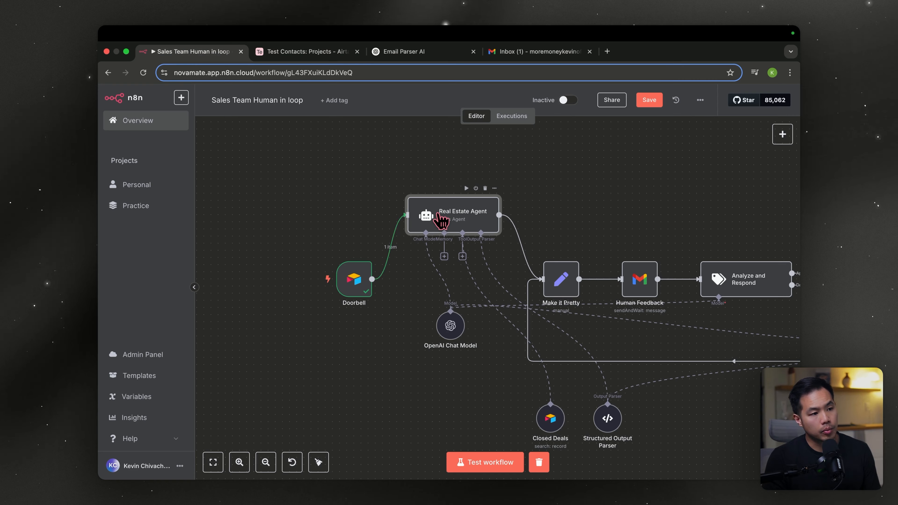
# Review the Real Estate Agent's prompt source options and its expanded user message with the lead fields
pyautogui.doubleClick(442, 221)
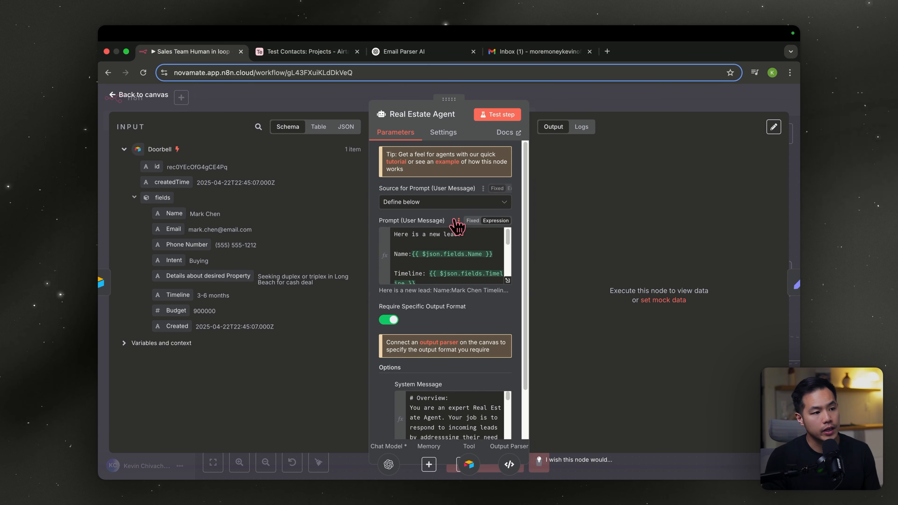
pyautogui.click(441, 202)
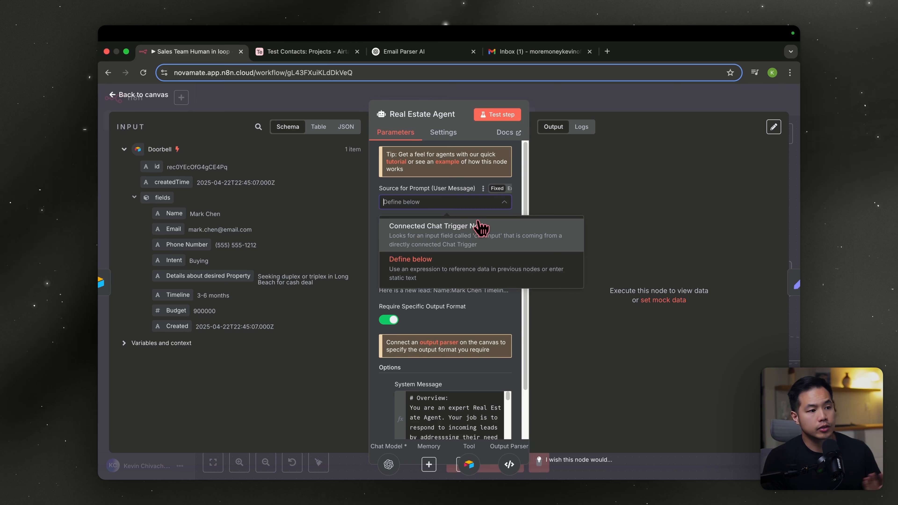
pyautogui.click(430, 280)
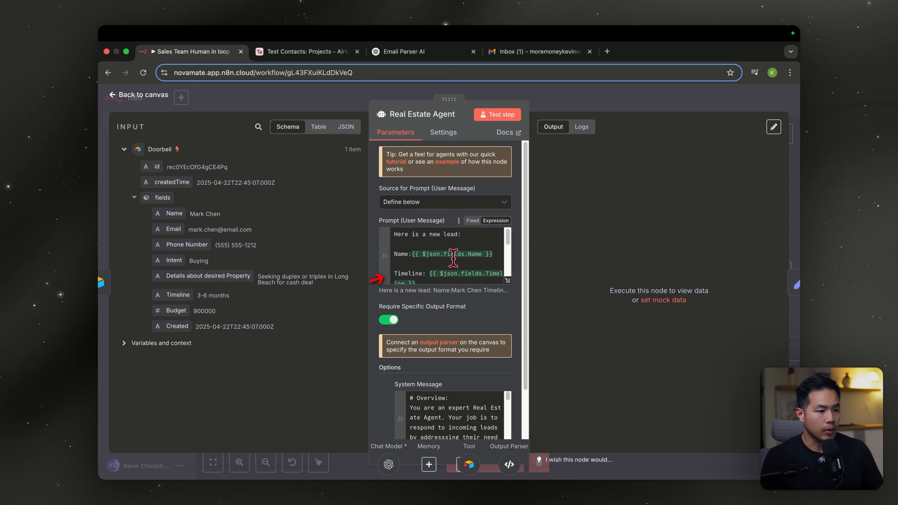
pyautogui.click(507, 280)
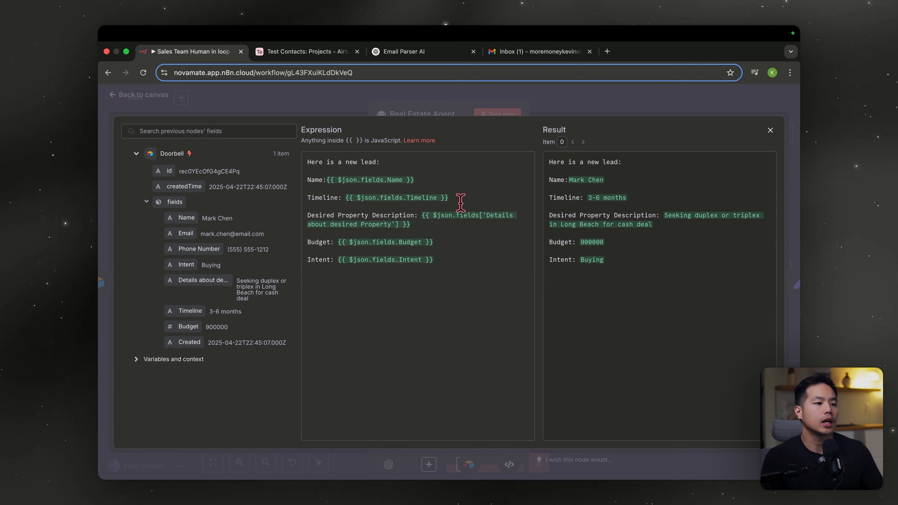
pyautogui.click(769, 130)
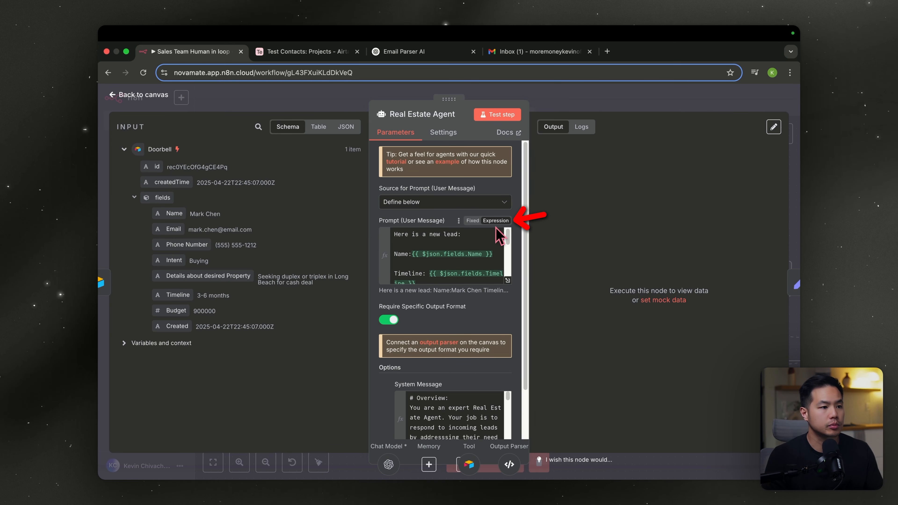
# Switch the Real Estate Agent's user prompt to Fixed to see its plain text, and return it to Expression
pyautogui.click(473, 220)
pyautogui.scroll(-3, 474, 233)
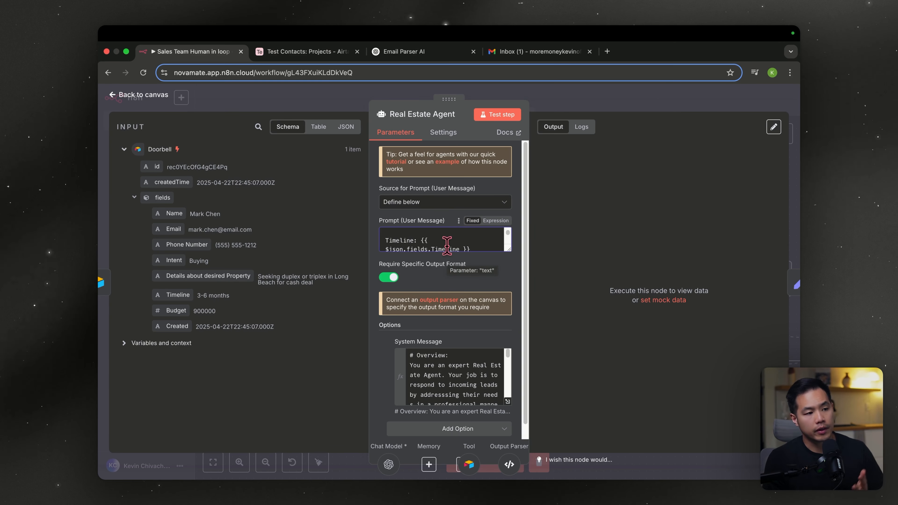
pyautogui.click(495, 221)
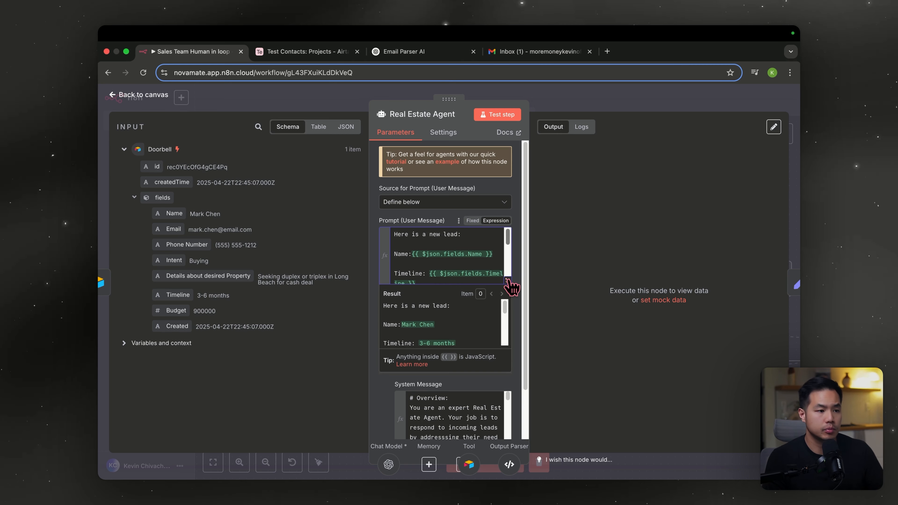
# Remove the Name expression from the expanded user prompt and map the Doorbell's Name field back in after "Name:"
pyautogui.click(508, 282)
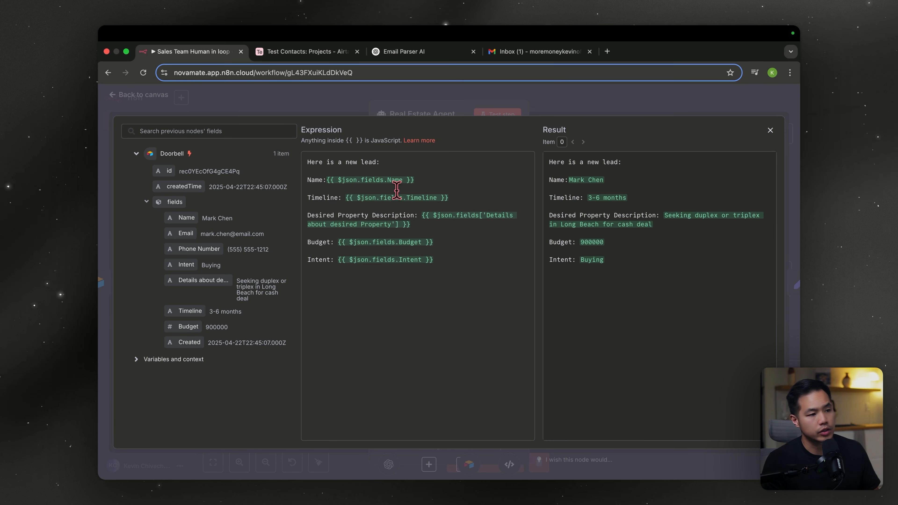
pyautogui.moveTo(407, 181); pyautogui.dragTo(339, 181)
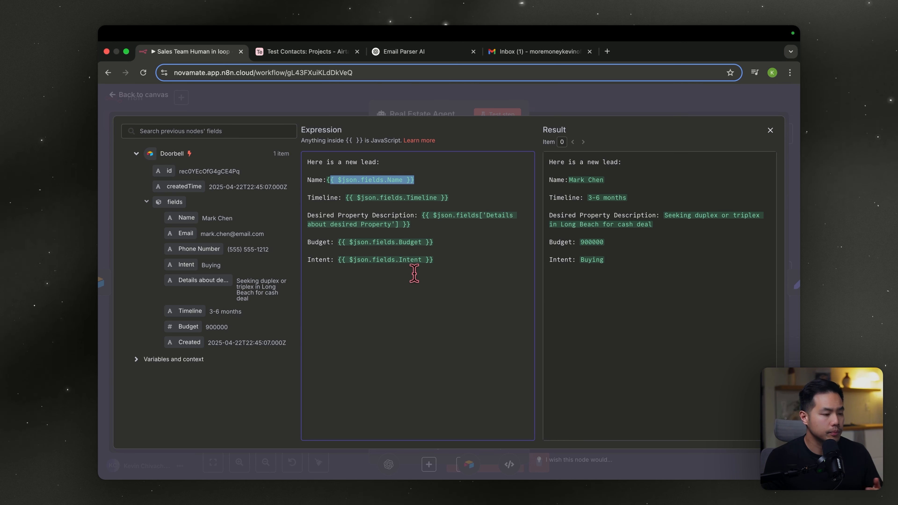
pyautogui.press('BackSpace')
pyautogui.write(':')
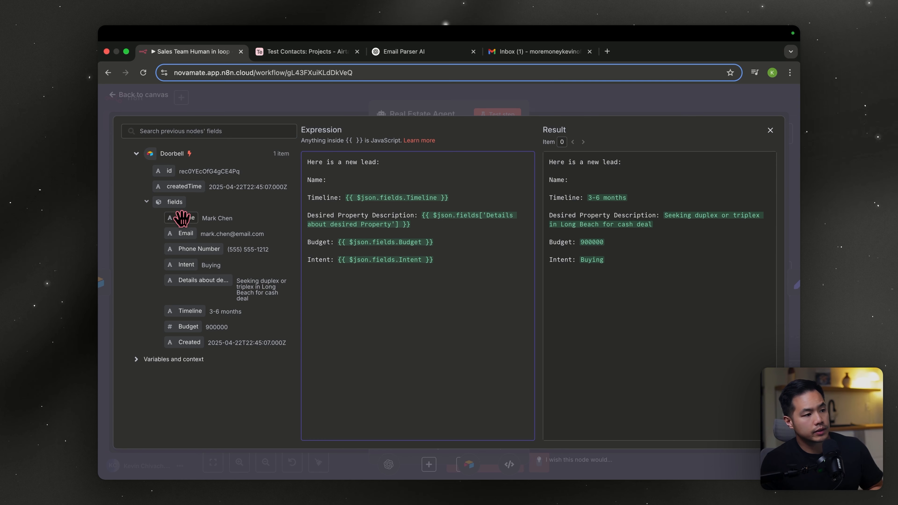
pyautogui.moveTo(182, 217); pyautogui.dragTo(339, 180)
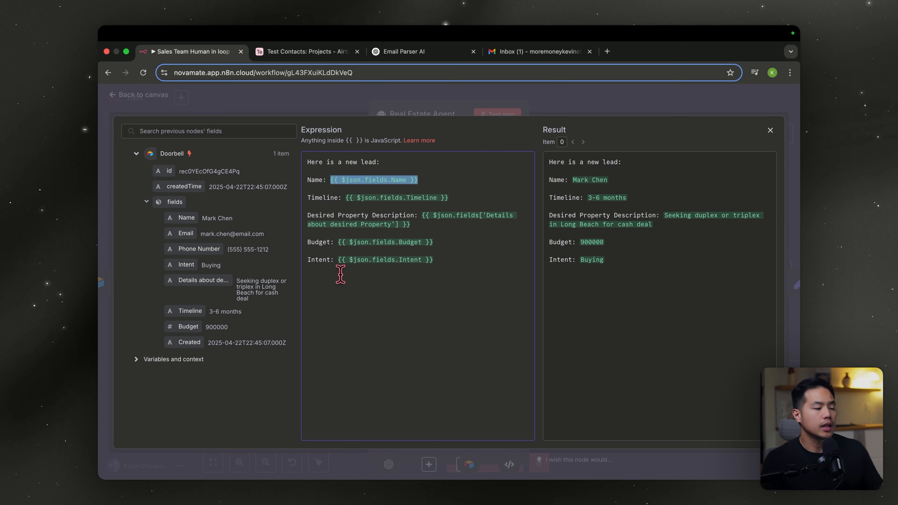
pyautogui.press('Escape')
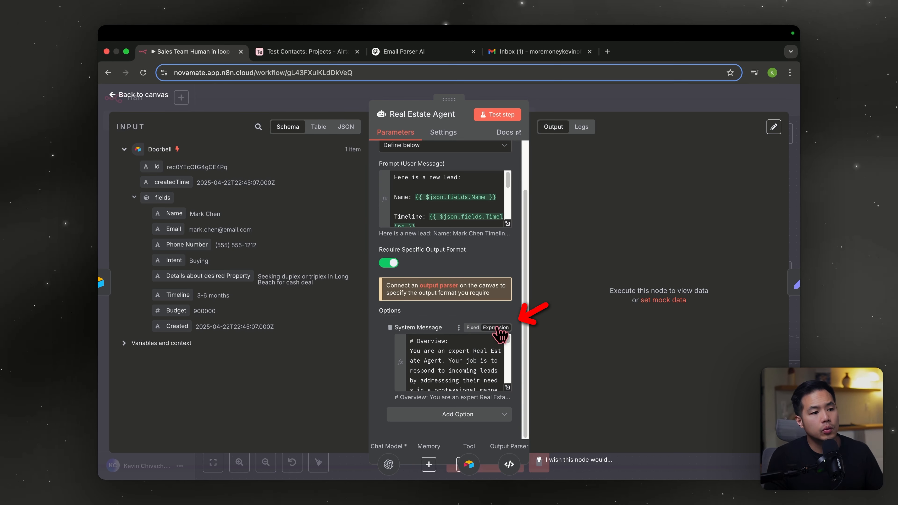
# Read the Real Estate Agent's expanded system message, and select the Structured Output Parser on the canvas
pyautogui.click(507, 387)
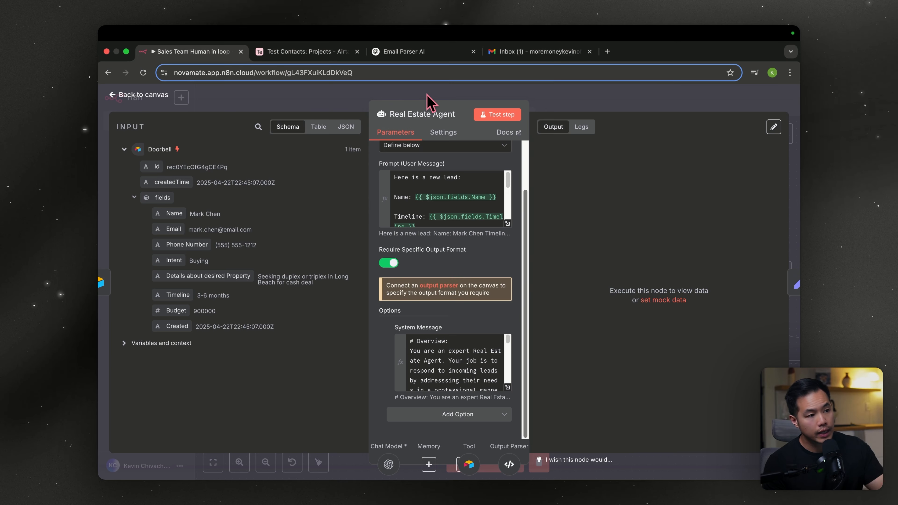
pyautogui.click(426, 94)
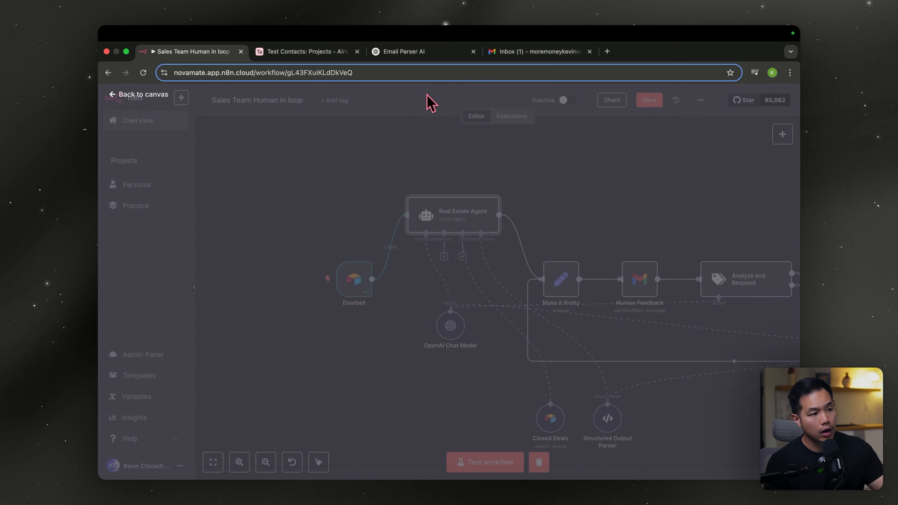
pyautogui.click(608, 419)
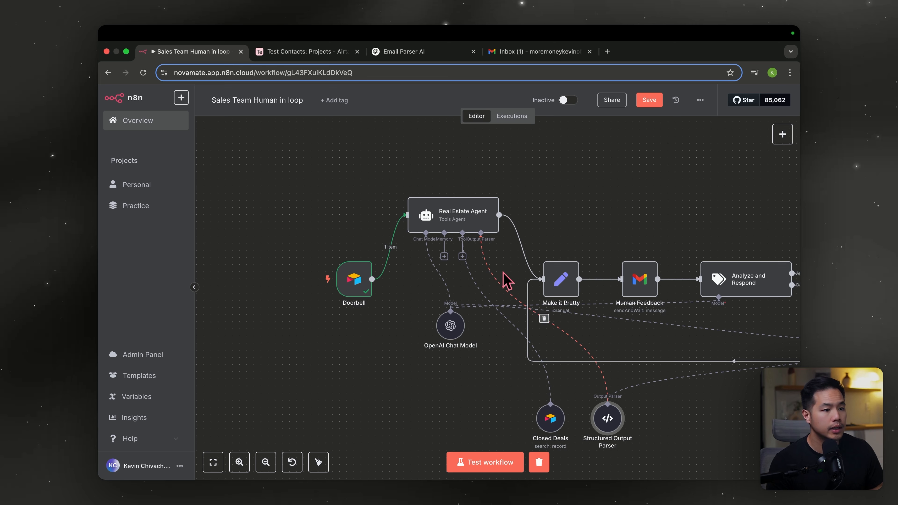
# Turn off Require Specific Output Format on the Real Estate Agent, test the step and examine the email in its output
pyautogui.doubleClick(466, 224)
pyautogui.click(389, 320)
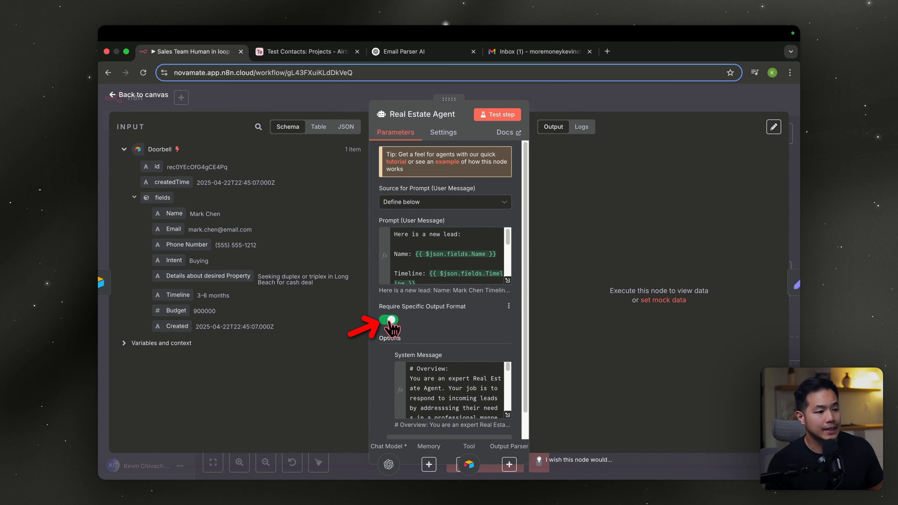
pyautogui.click(500, 119)
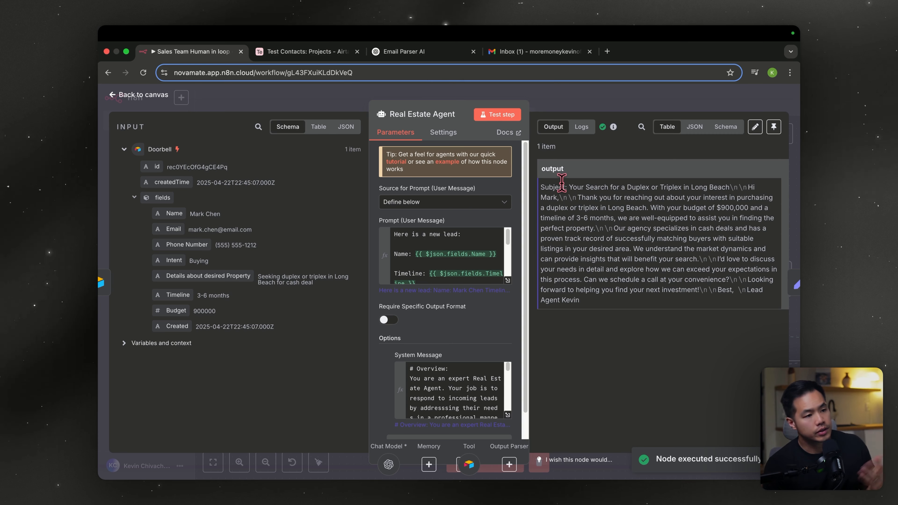
pyautogui.moveTo(586, 198); pyautogui.dragTo(749, 292)
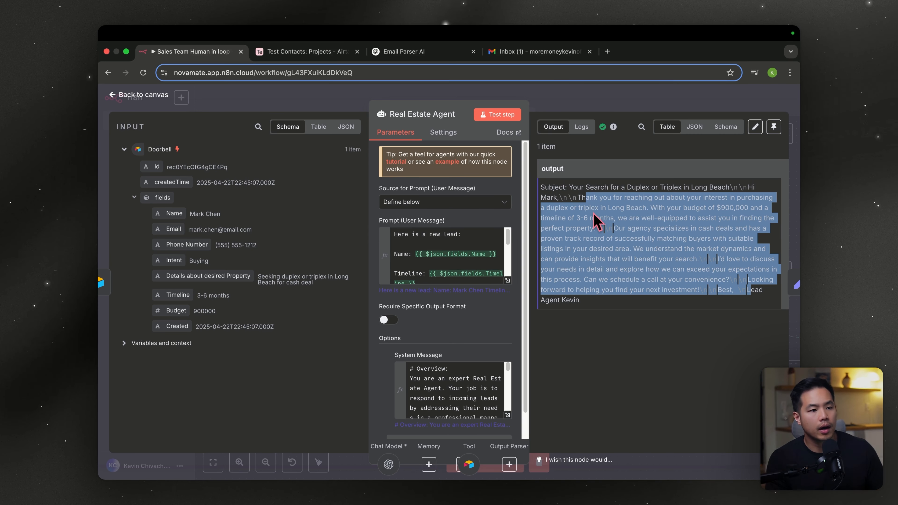
pyautogui.tripleClick(548, 187)
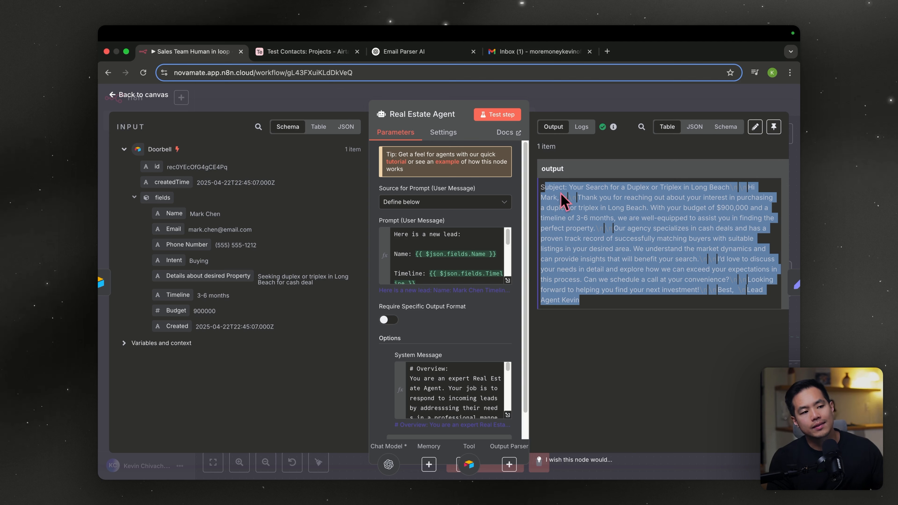
# Turn Require Specific Output Format on again and connect the Real Estate Agent's output parser to the existing Structured Output Parser
pyautogui.click(387, 320)
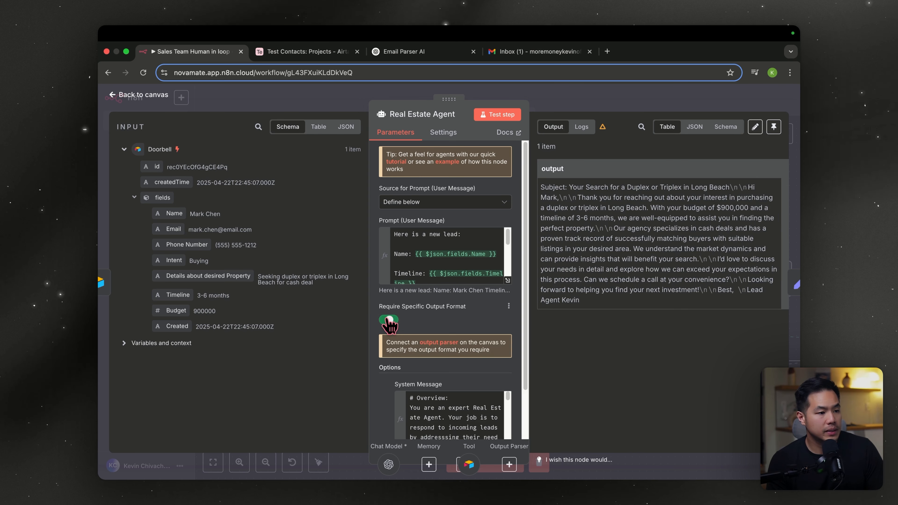
pyautogui.press('Escape')
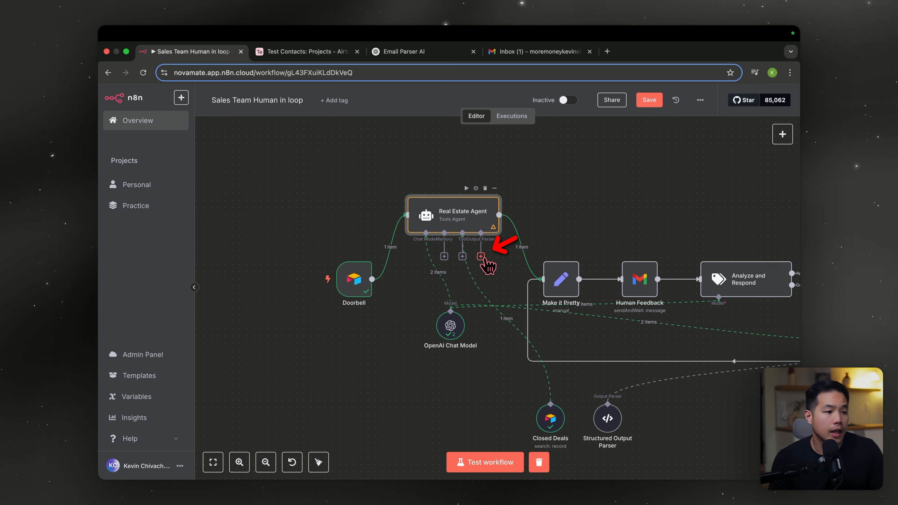
pyautogui.click(481, 257)
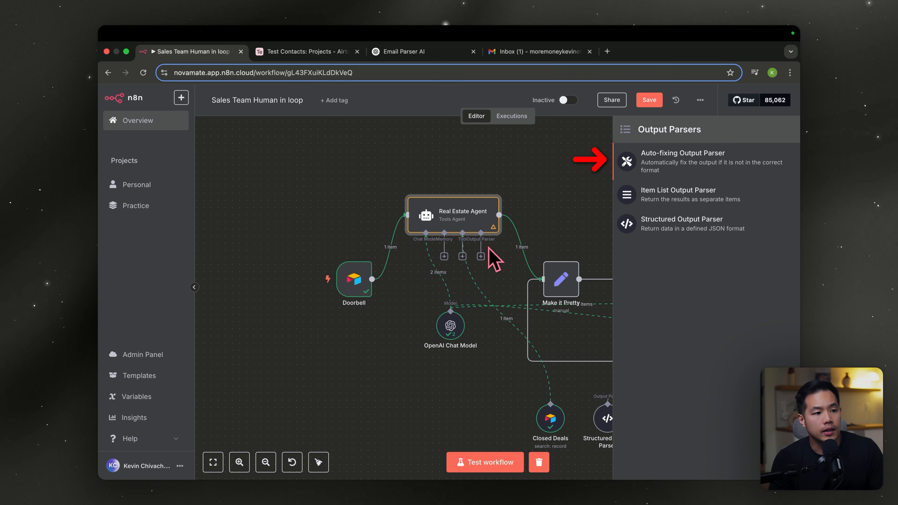
pyautogui.click(499, 259)
pyautogui.moveTo(480, 257); pyautogui.dragTo(615, 421)
# Review the Structured Output Parser's JSON input schema for email and subject, and return to the canvas
pyautogui.doubleClick(616, 421)
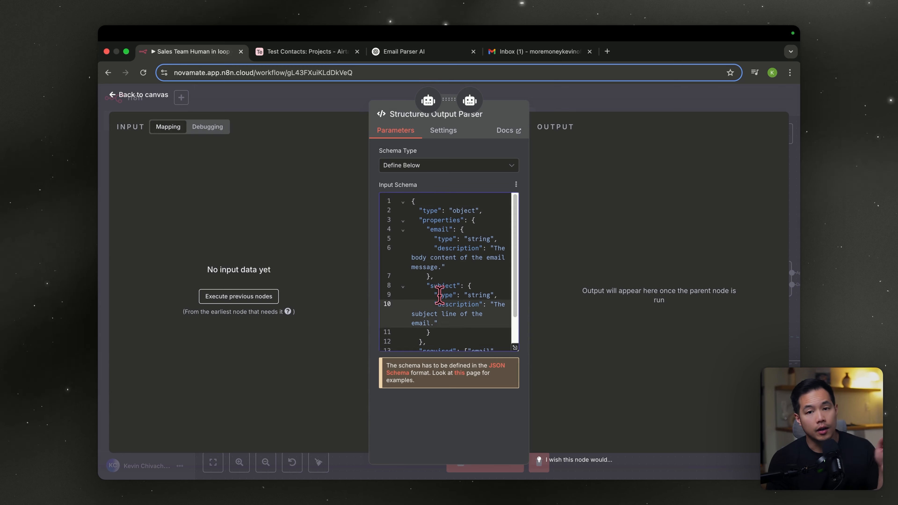
pyautogui.scroll(-2, 438, 304)
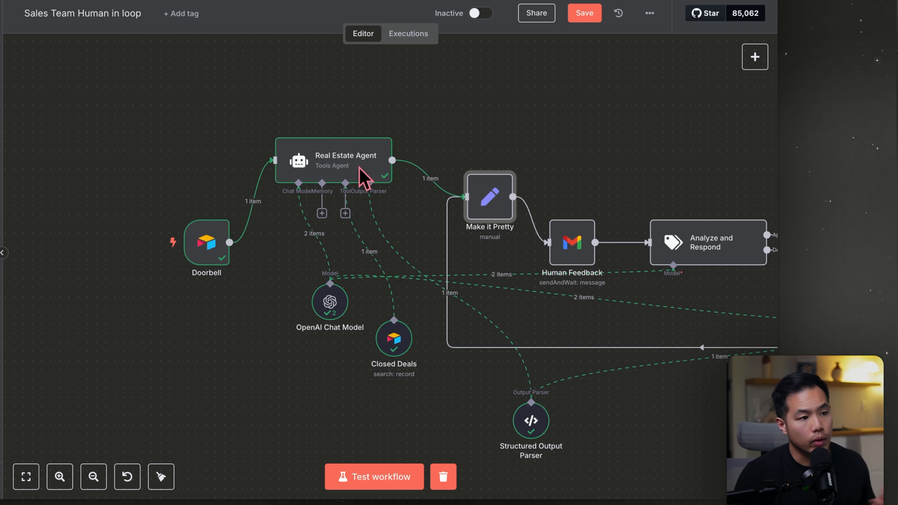
pyautogui.doubleClick(363, 175)
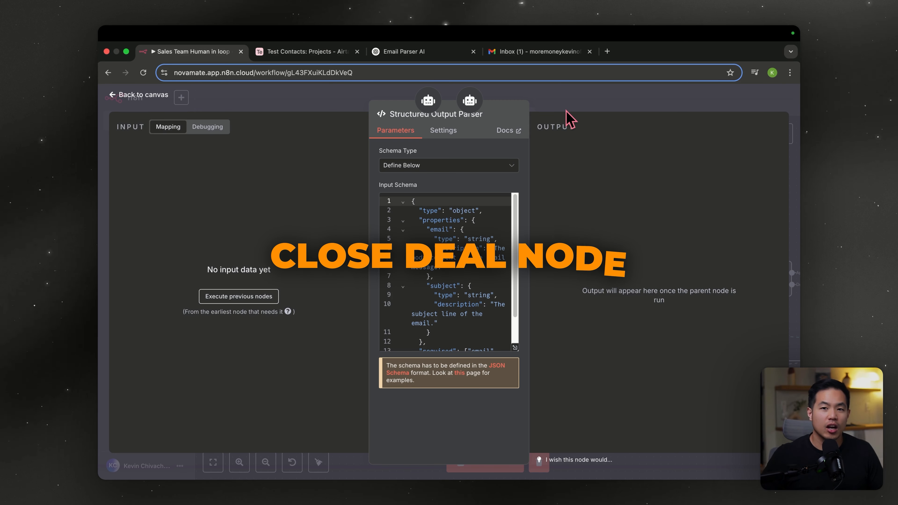
pyautogui.press('Escape')
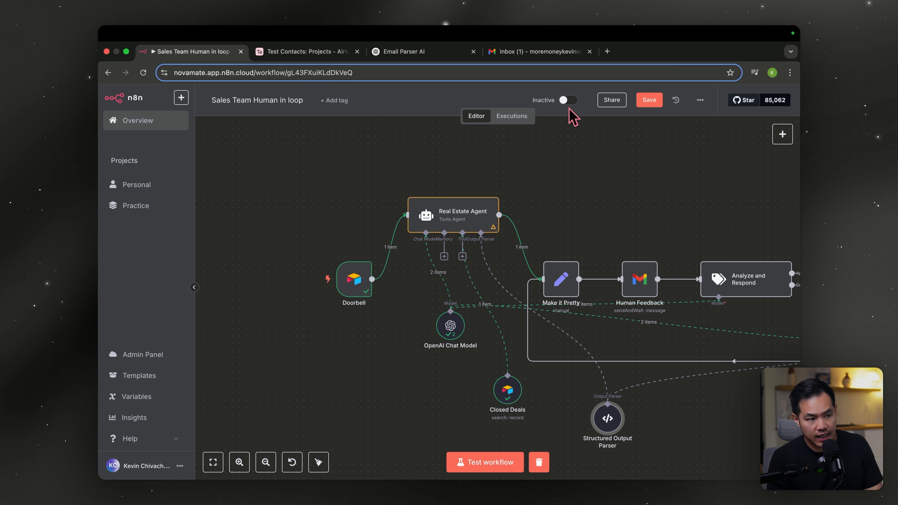
# Move the Closed Deals node slightly closer beneath the Real Estate Agent and search the agent's available tools for Airtable
pyautogui.moveTo(505, 398); pyautogui.dragTo(489, 376)
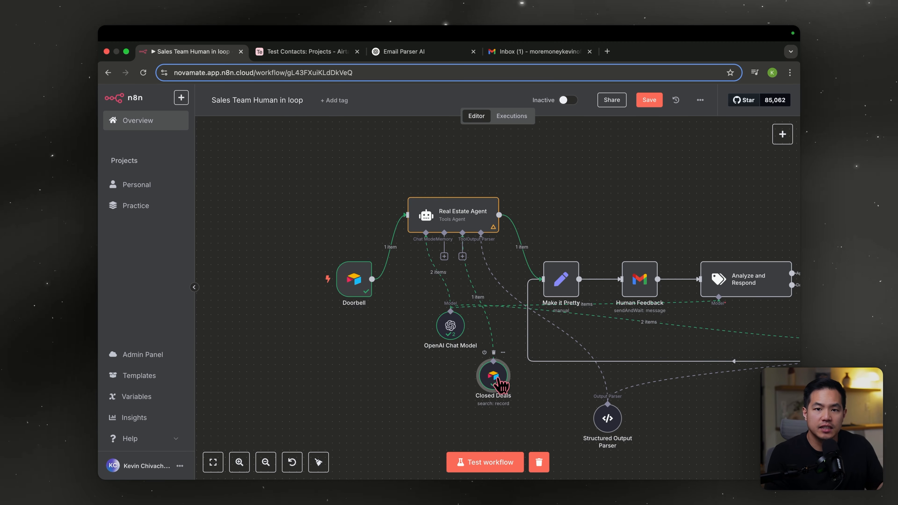
pyautogui.click(462, 256)
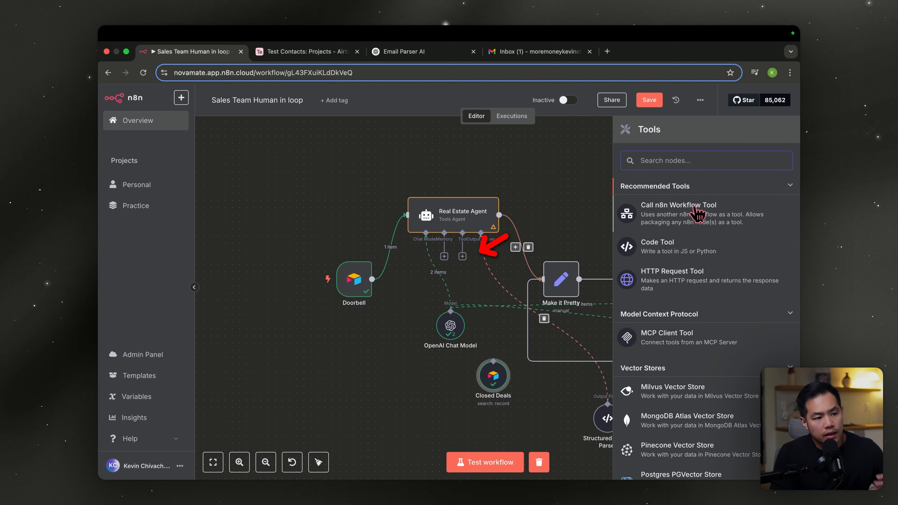
pyautogui.write('airb')
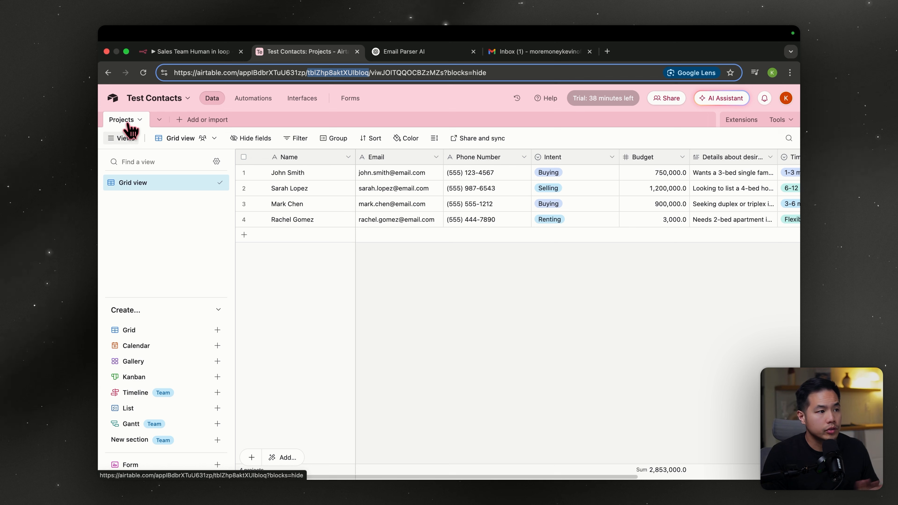
# Go back to n8n, review the Closed Deals tool's base and table choices, Test Contacts and Projects, and return to the canvas
pyautogui.click(190, 53)
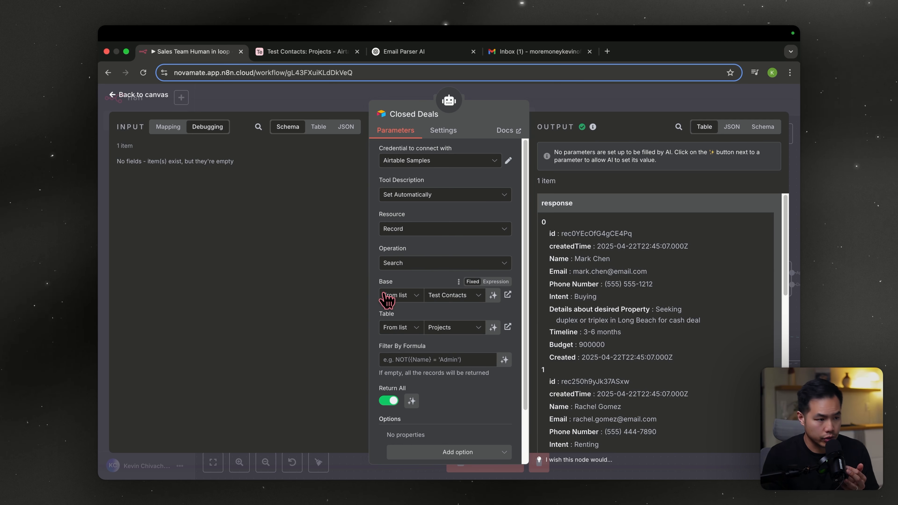
pyautogui.click(392, 301)
pyautogui.click(419, 301)
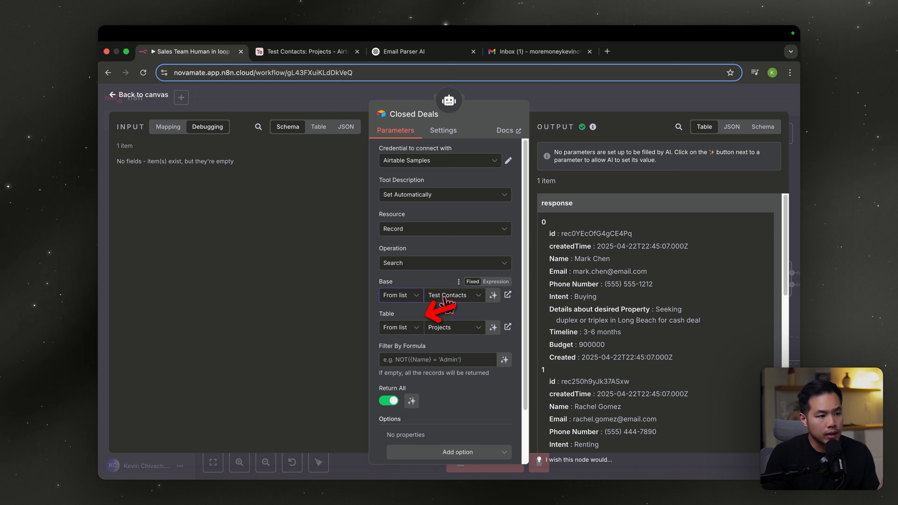
pyautogui.click(446, 299)
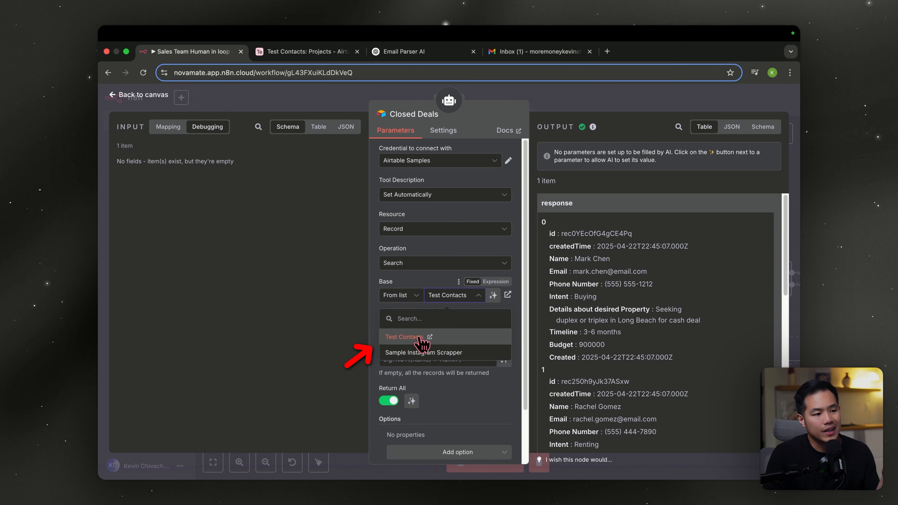
pyautogui.click(439, 292)
pyautogui.click(446, 327)
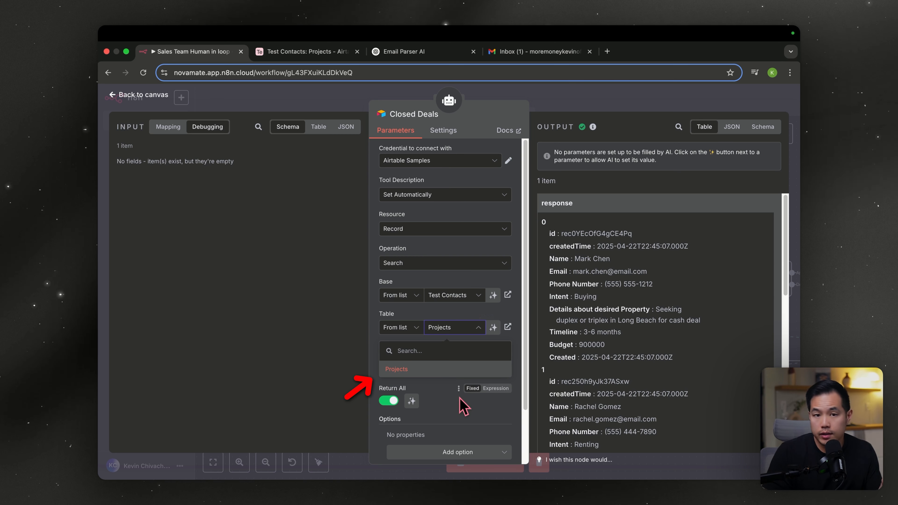
pyautogui.click(466, 406)
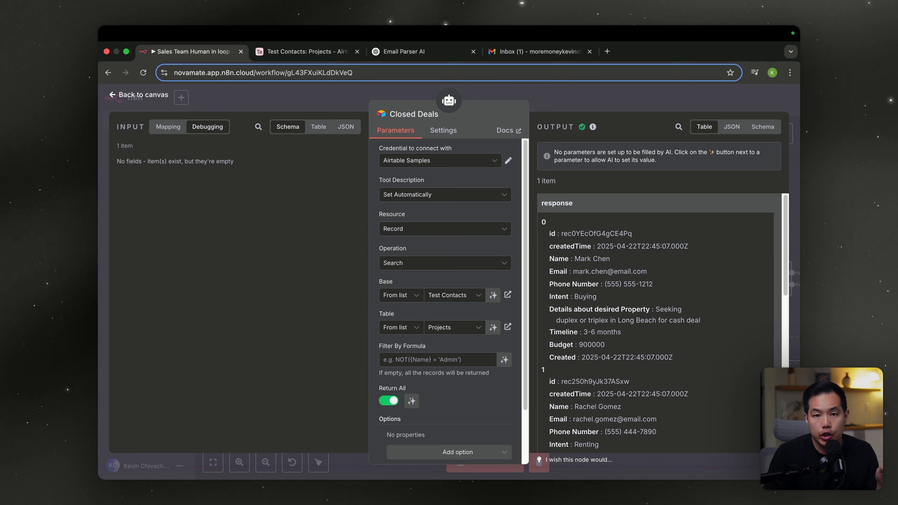
pyautogui.press('Escape')
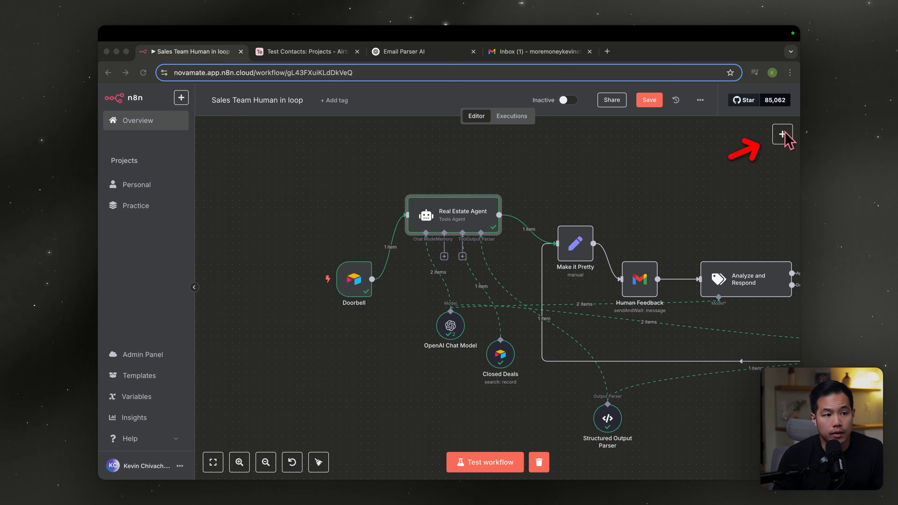
# Search the available nodes for Edit Fields and open the existing Make it Pretty node
pyautogui.click(782, 134)
pyautogui.write('ed')
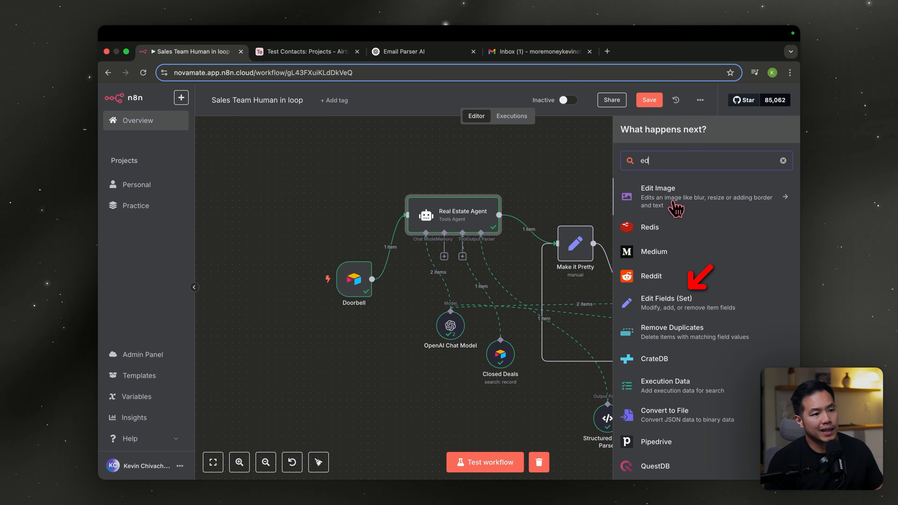
pyautogui.doubleClick(578, 249)
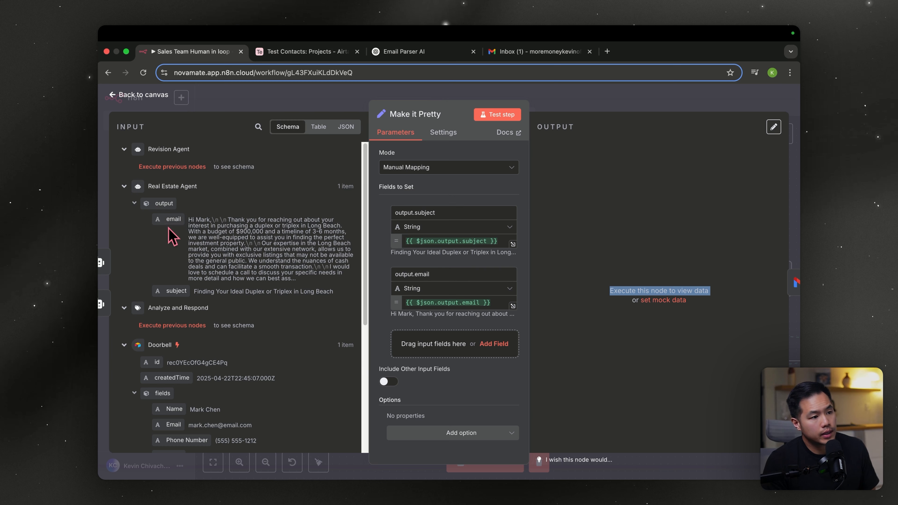
pyautogui.moveTo(173, 219); pyautogui.dragTo(456, 346)
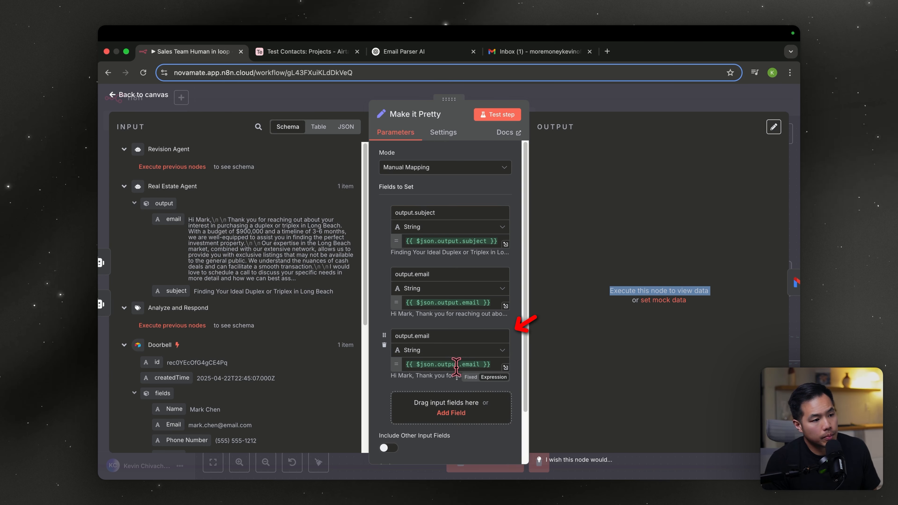
pyautogui.scroll(-1, 462, 311)
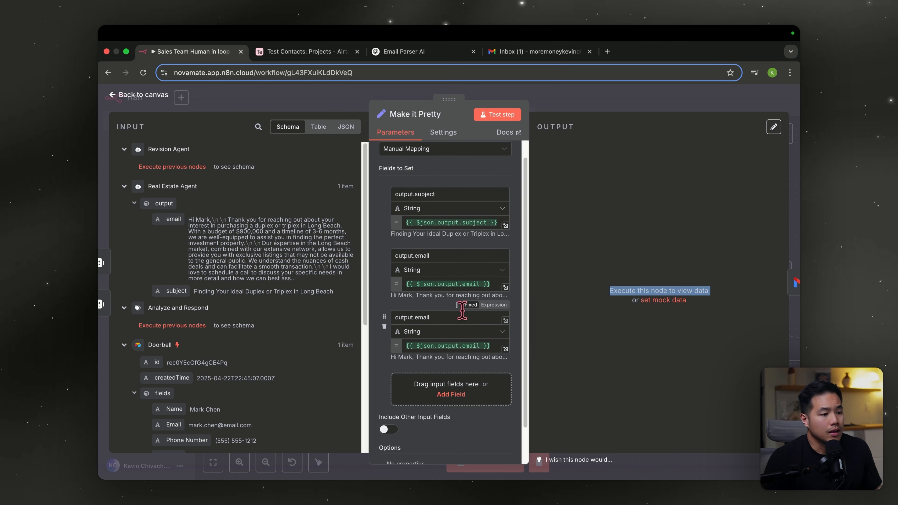
pyautogui.click(384, 326)
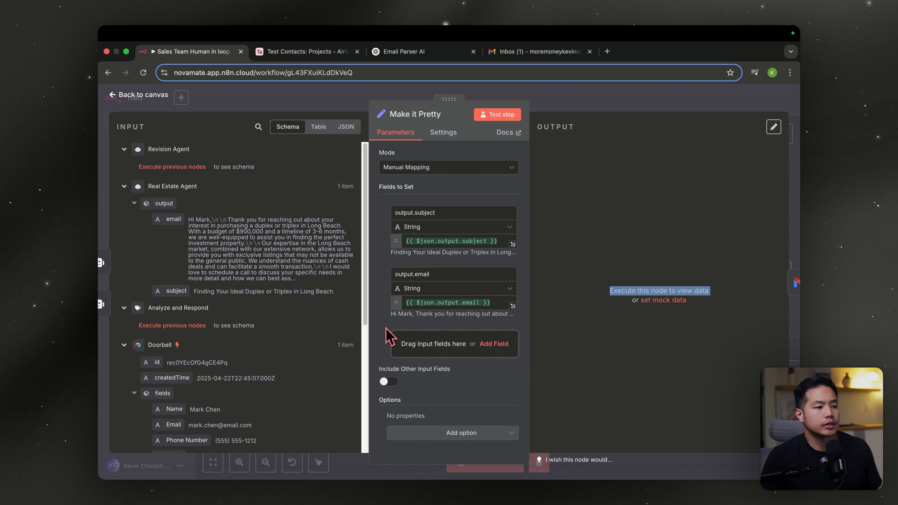
# Run the Make it Pretty node, return to the canvas and move Human Feedback up level with it
pyautogui.click(659, 290)
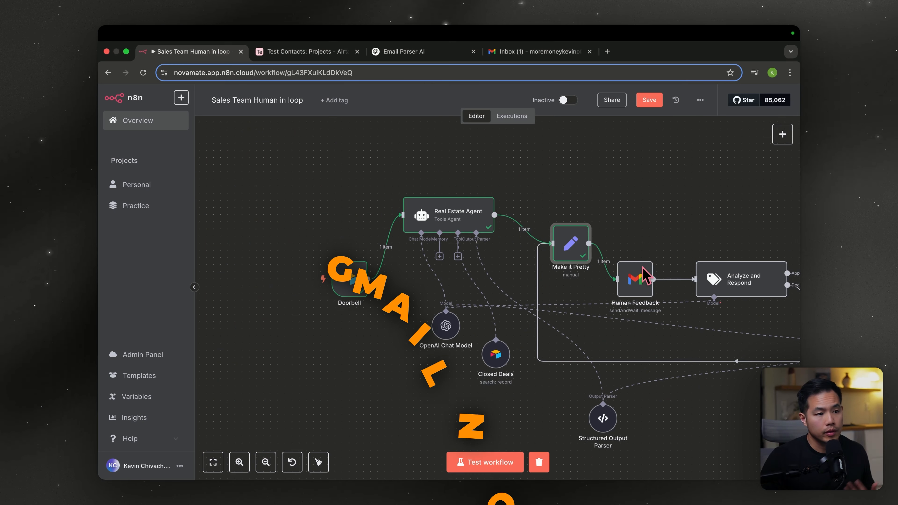
pyautogui.moveTo(650, 293); pyautogui.dragTo(654, 230)
pyautogui.hscroll(5, 654, 230)
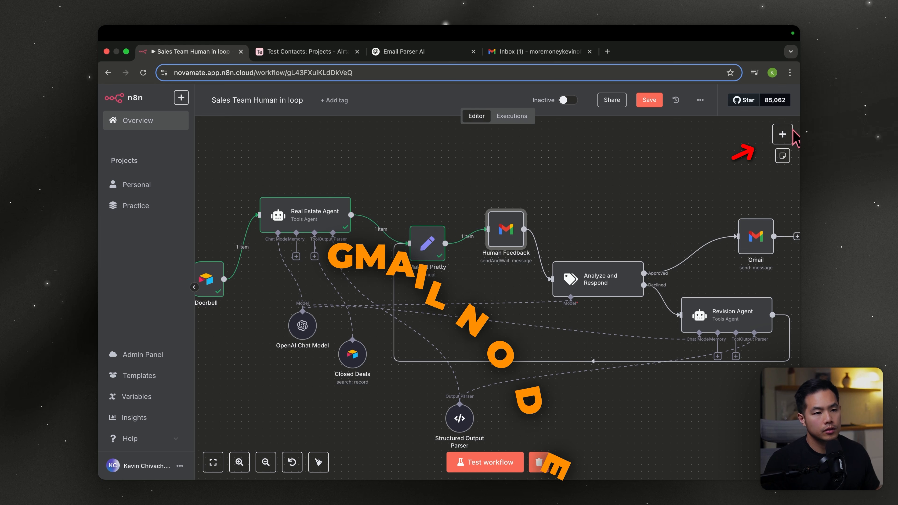
# Look up Gmail in the available nodes, examine its message actions for sending and waiting for a response, and close the list
pyautogui.click(782, 134)
pyautogui.write('gmail')
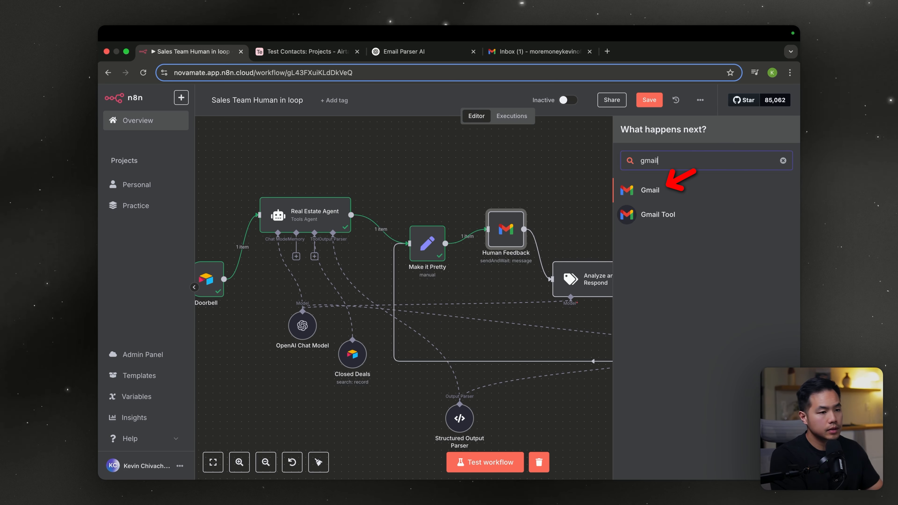
pyautogui.click(661, 185)
pyautogui.moveTo(667, 187)
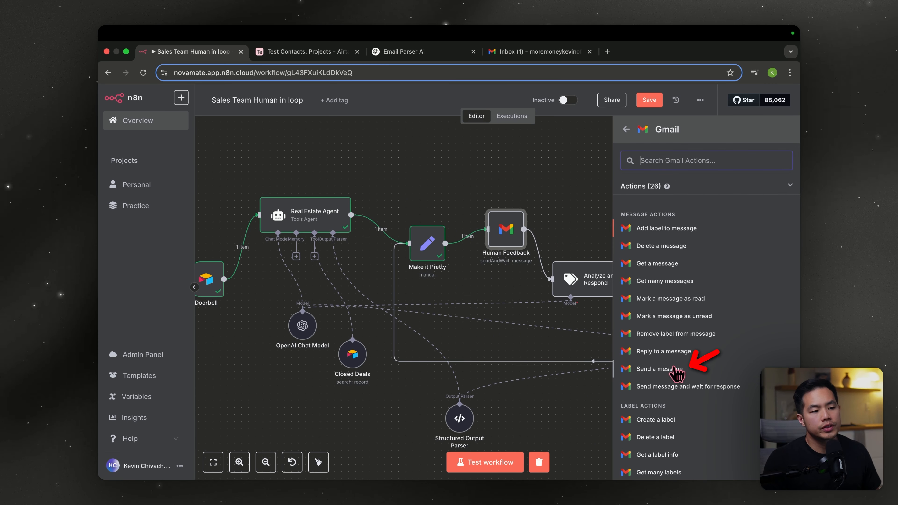
pyautogui.press('Escape')
# Open the Human Feedback node and review its Gmail credential, Send and Wait for Response operation and recipient
pyautogui.doubleClick(504, 232)
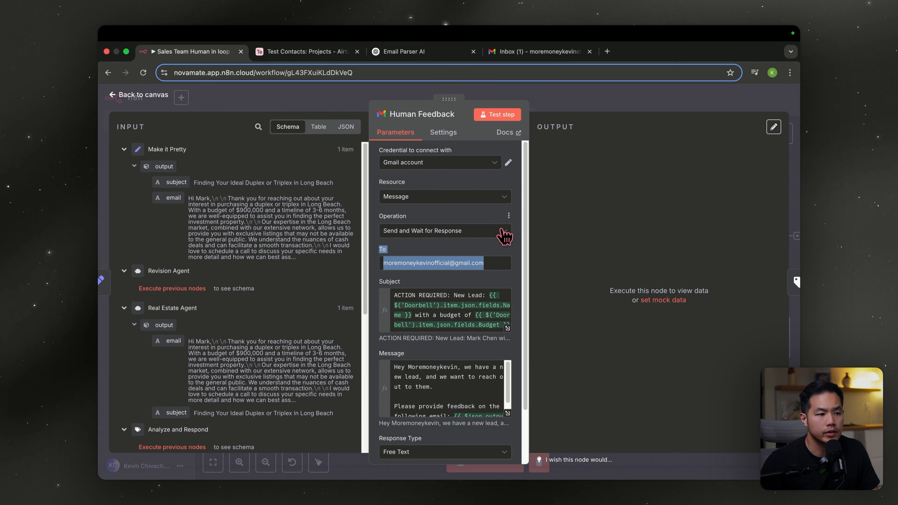
pyautogui.click(442, 162)
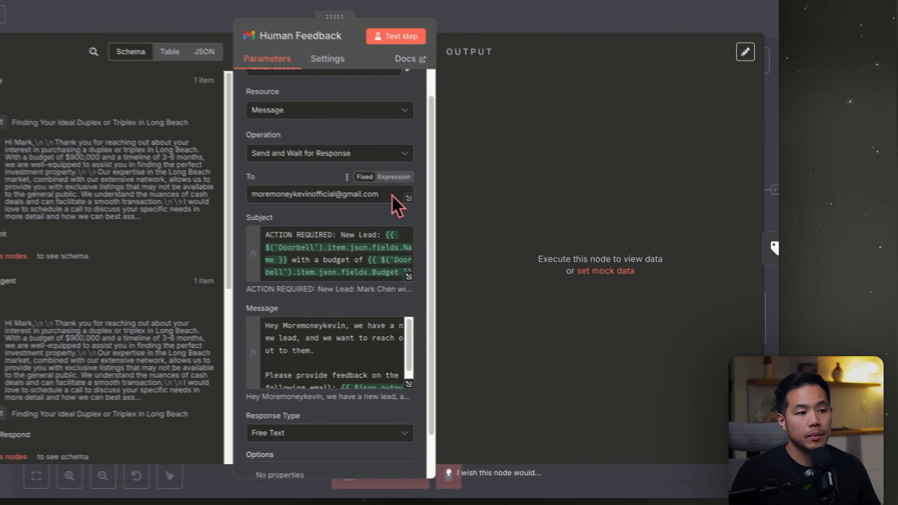
pyautogui.moveTo(492, 240); pyautogui.dragTo(369, 239)
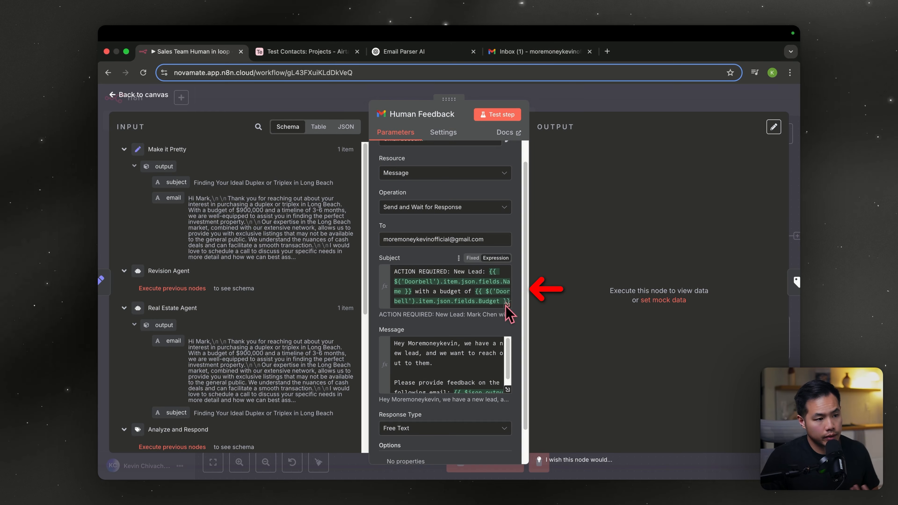
# Expand Human Feedback's subject expression and review the Doorbell lead fields it draws on
pyautogui.click(402, 275)
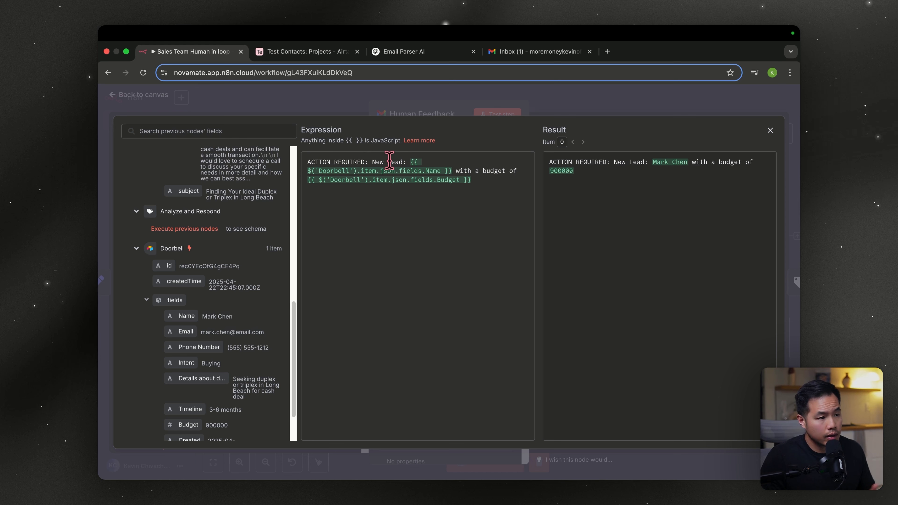
pyautogui.scroll(-1, 244, 252)
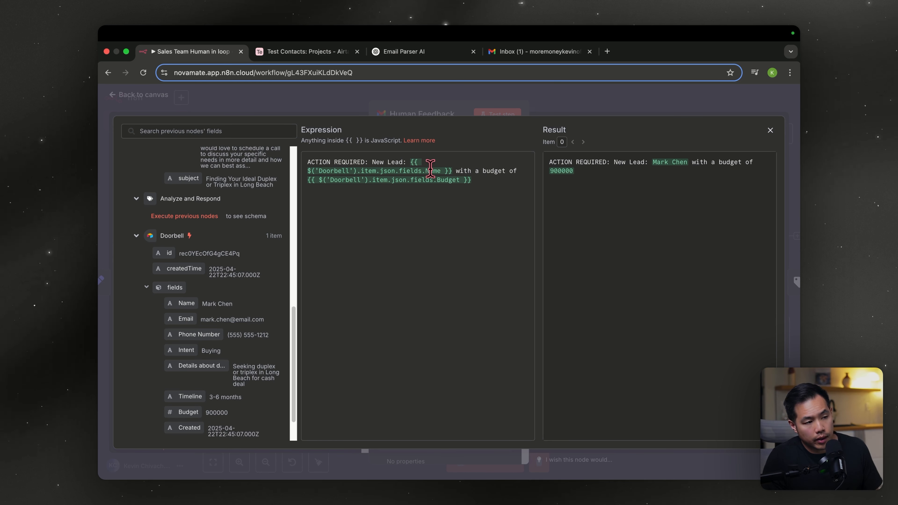
pyautogui.scroll(-1, 240, 410)
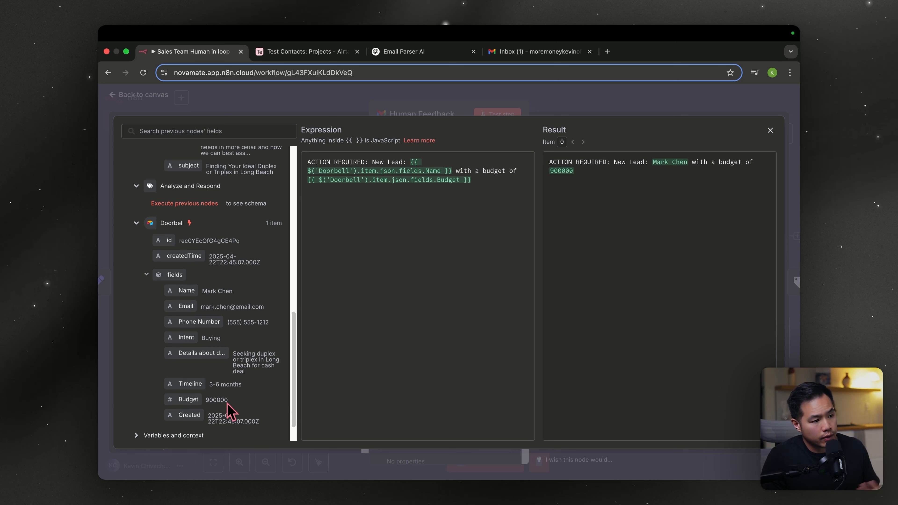
# Try inserting Doorbell's Budget field into the subject expression again, remove it and close the expression editor
pyautogui.moveTo(181, 399); pyautogui.dragTo(401, 311)
pyautogui.press('BackSpace')
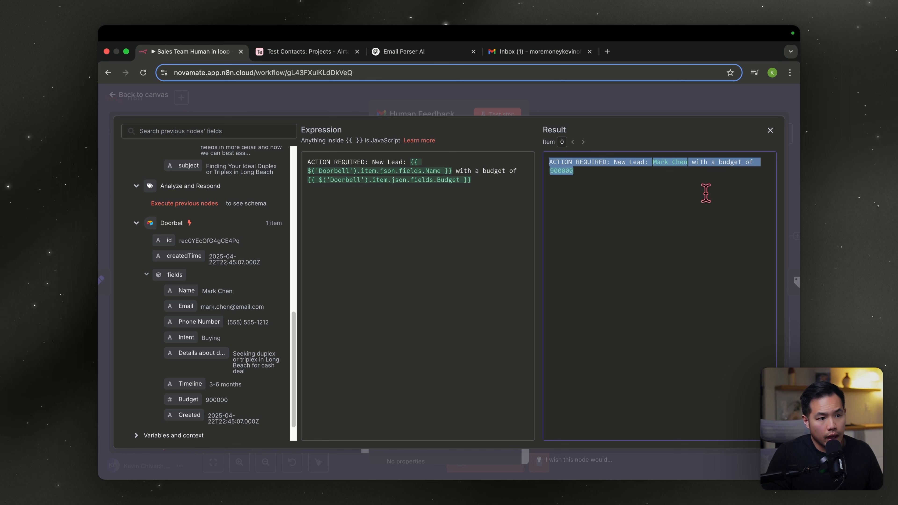
pyautogui.click(770, 131)
# Expand Human Feedback's message expression, review how it inserts the Make it Pretty email, and close the editor
pyautogui.click(507, 370)
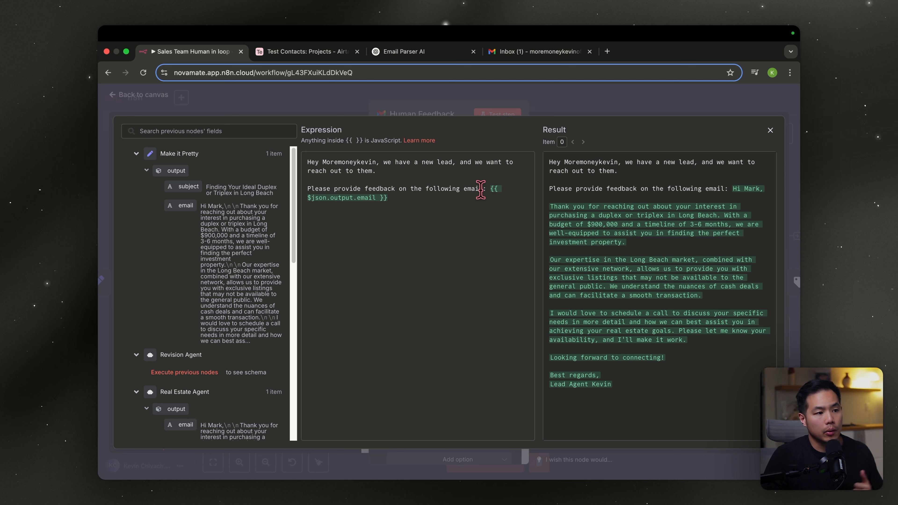
pyautogui.moveTo(181, 208); pyautogui.dragTo(434, 231)
pyautogui.moveTo(568, 189); pyautogui.dragTo(721, 391)
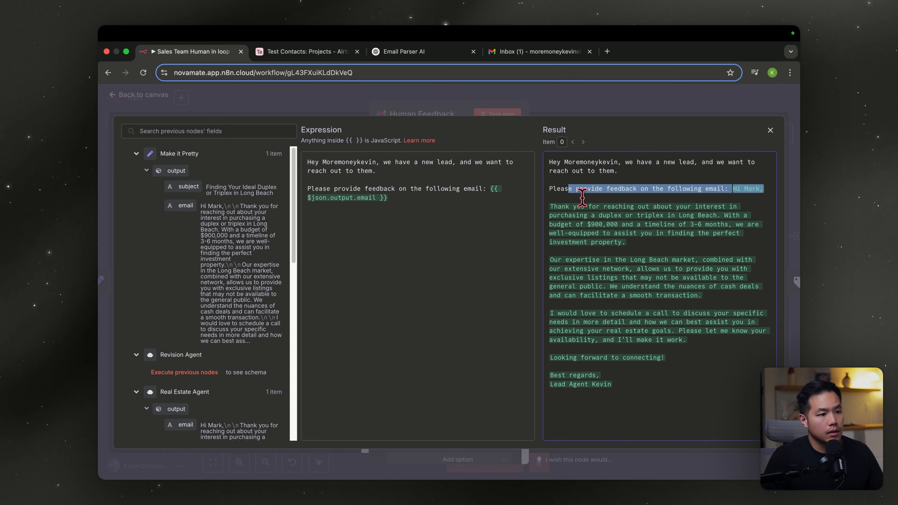
pyautogui.click(720, 392)
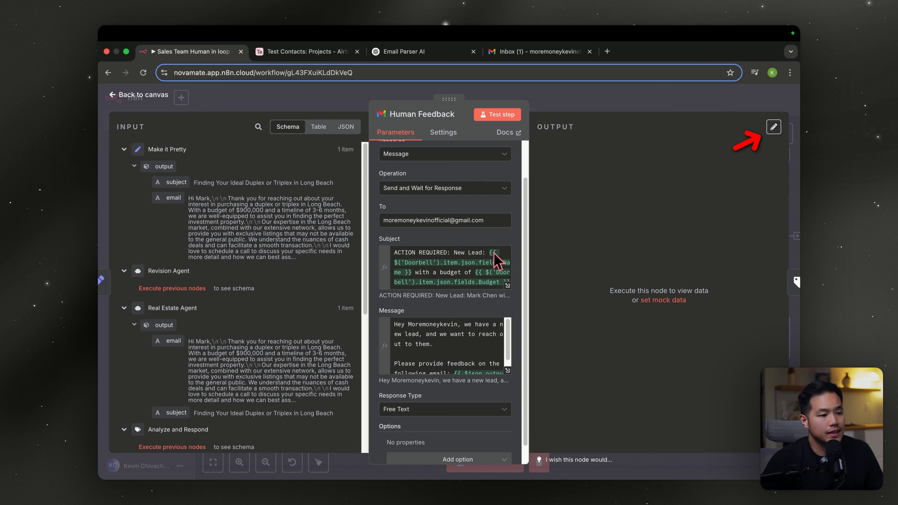
# Review Human Feedback's Response Type choices and keep Free Text selected
pyautogui.scroll(-1, 442, 318)
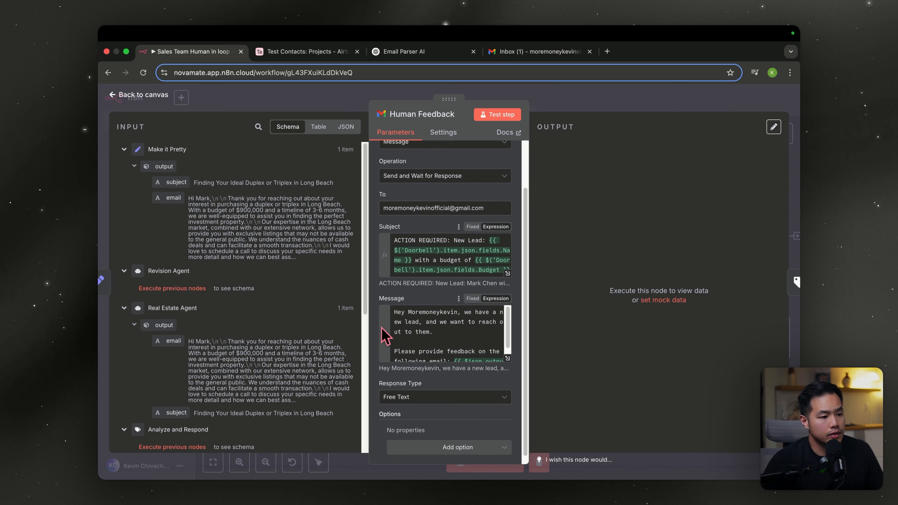
pyautogui.click(436, 391)
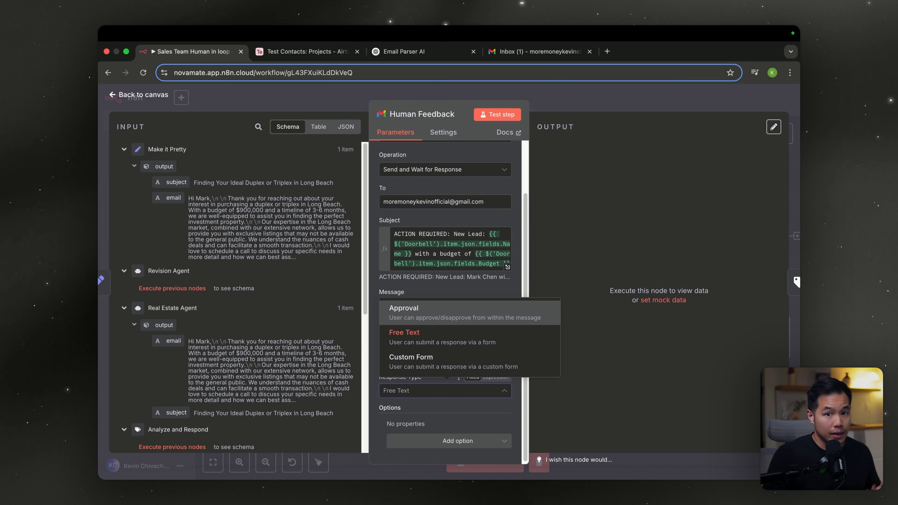
pyautogui.click(423, 410)
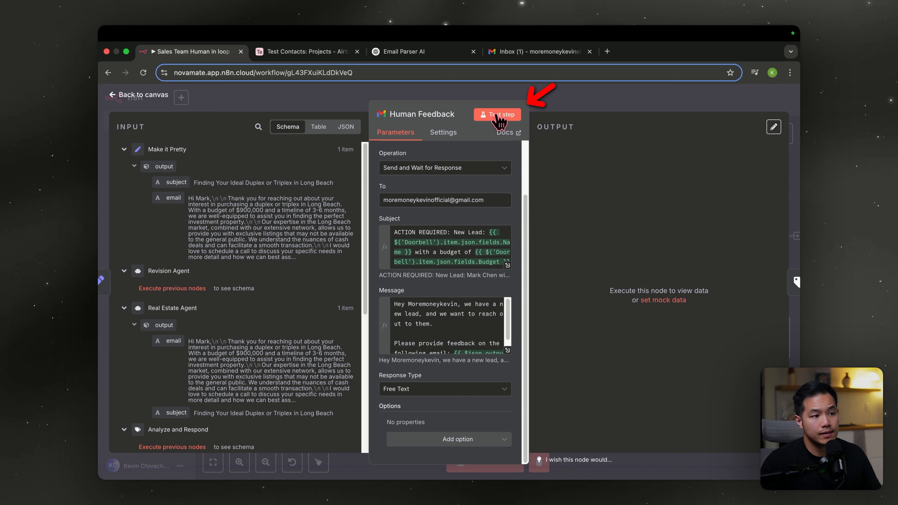
# Test the Human Feedback step, switch to Gmail, refresh the inbox and open the newest ACTION REQUIRED lead email
pyautogui.click(496, 114)
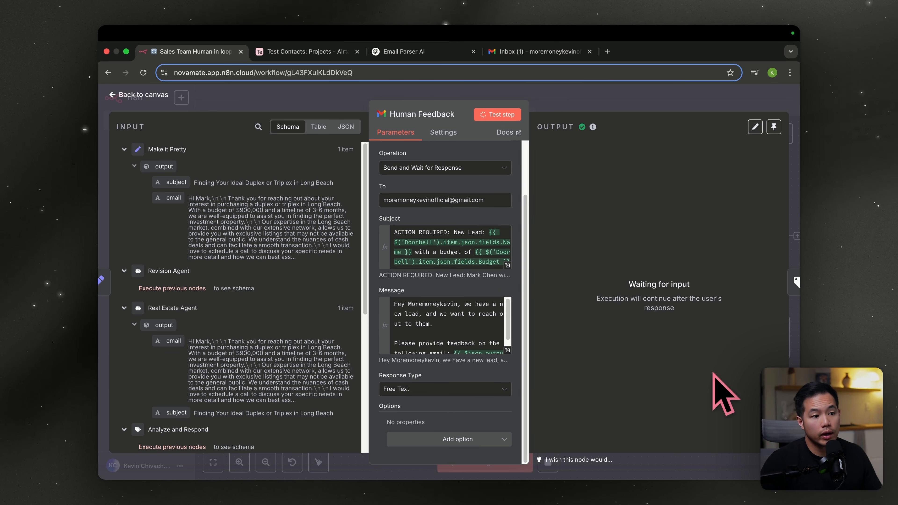
pyautogui.click(535, 56)
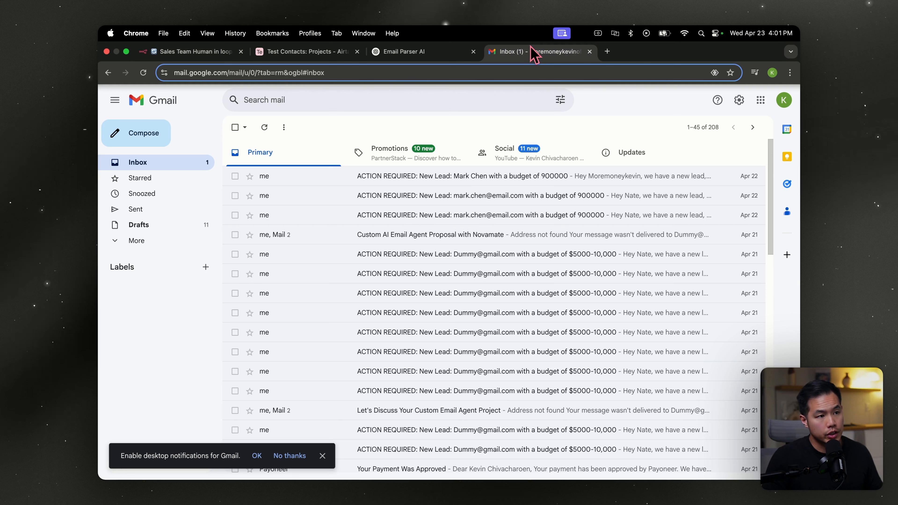
pyautogui.click(264, 127)
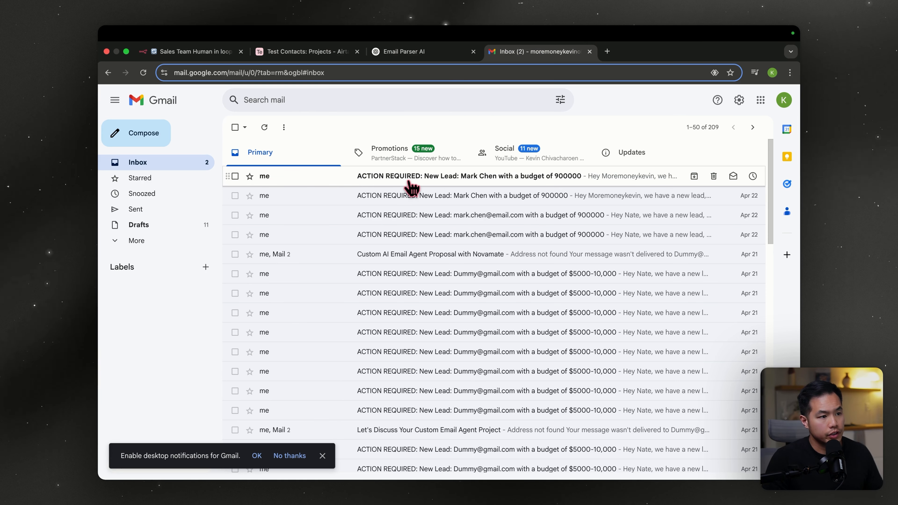
pyautogui.click(442, 179)
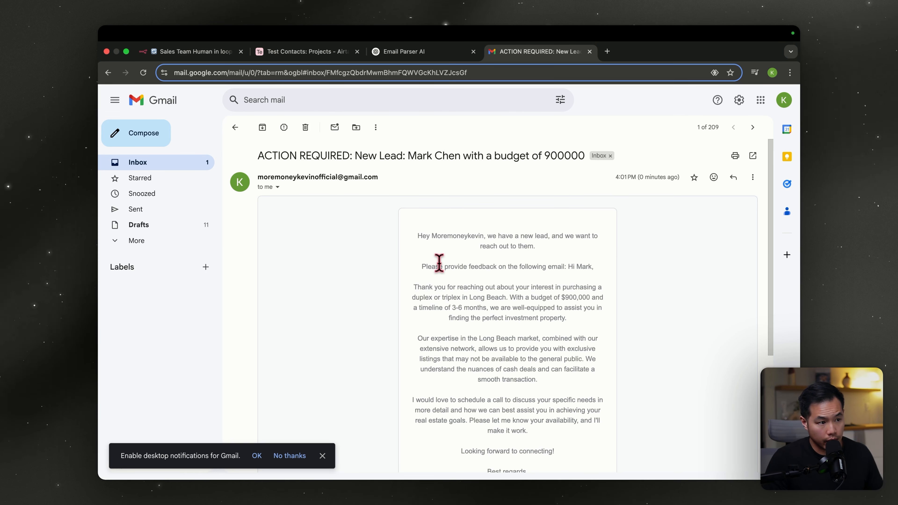
# Open the email's response form and submit the feedback "lets make this shorter"
pyautogui.scroll(-5, 511, 293)
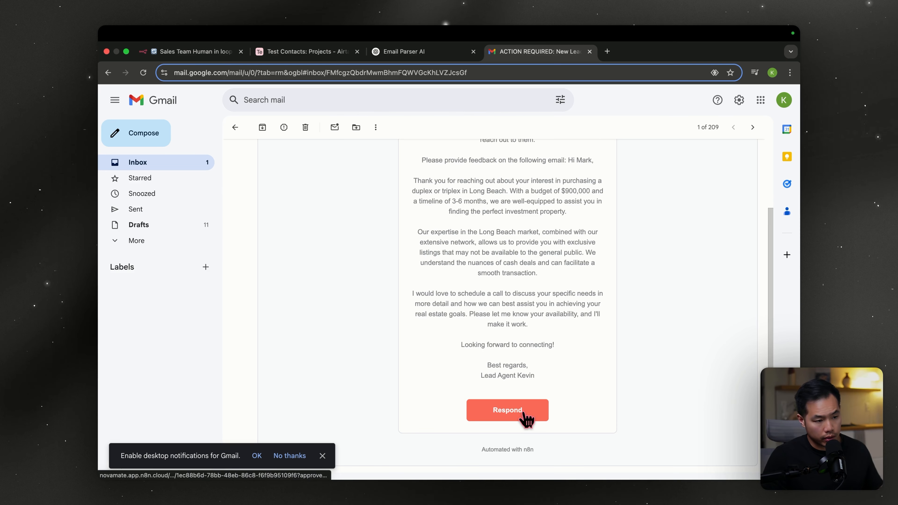
pyautogui.click(526, 417)
pyautogui.click(452, 375)
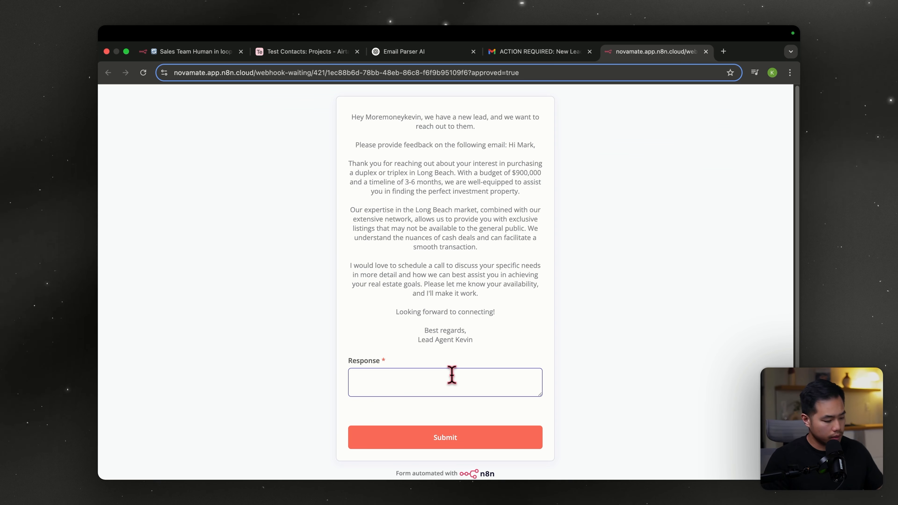
pyautogui.write('lets mek')
pyautogui.press('BackSpace')
pyautogui.write('ake this shorter')
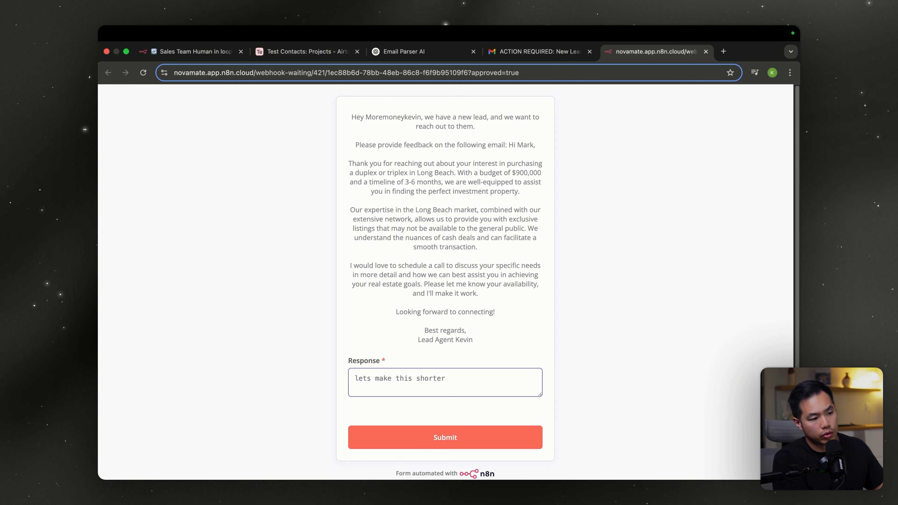
pyautogui.click(483, 437)
# Return to n8n, check Human Feedback's output, and move Analyze and Respond up level with Human Feedback on the canvas
pyautogui.click(198, 51)
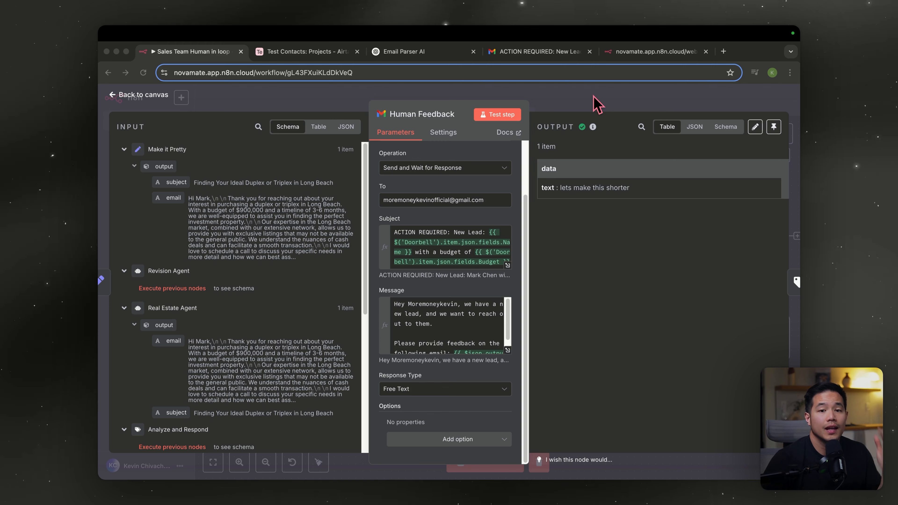
pyautogui.click(596, 105)
pyautogui.click(596, 105)
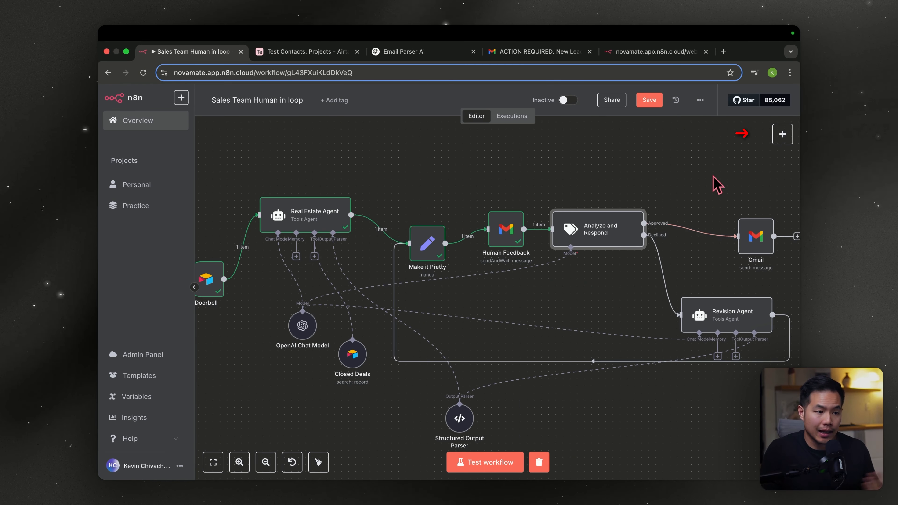
# Search the available nodes for "text", and review Analyze and Respond's text to classify and its Approved and Declined categories
pyautogui.click(783, 134)
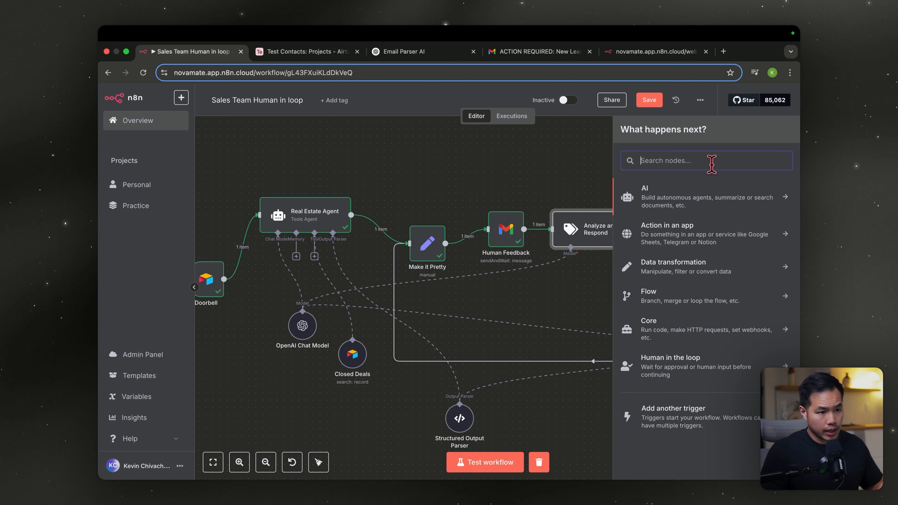
pyautogui.write('text')
pyautogui.click(577, 303)
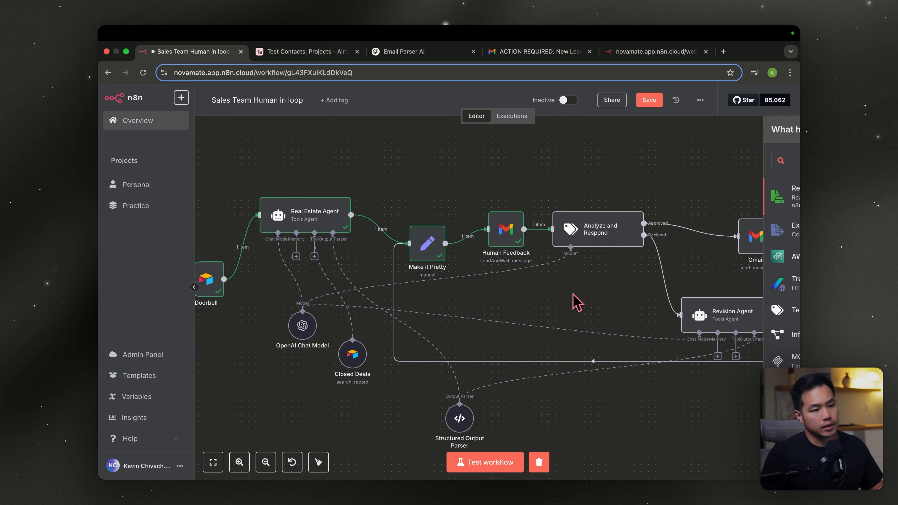
pyautogui.doubleClick(598, 228)
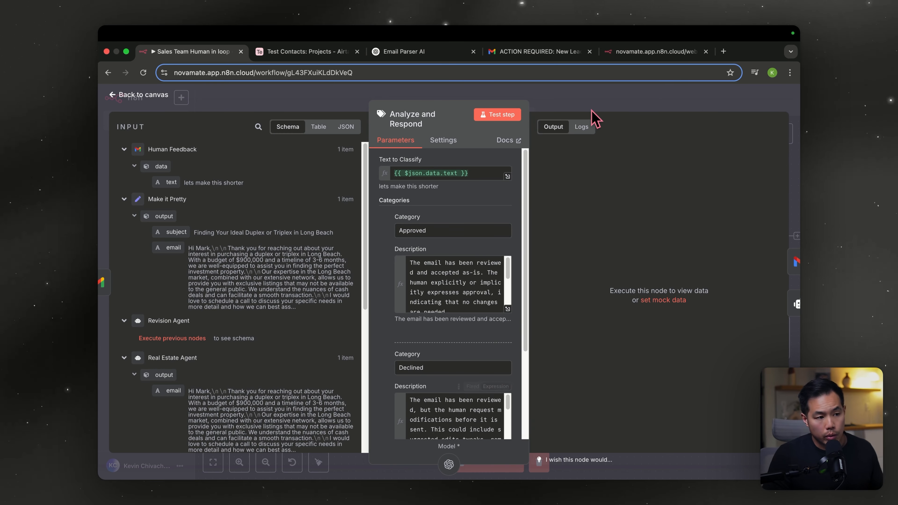
pyautogui.click(597, 100)
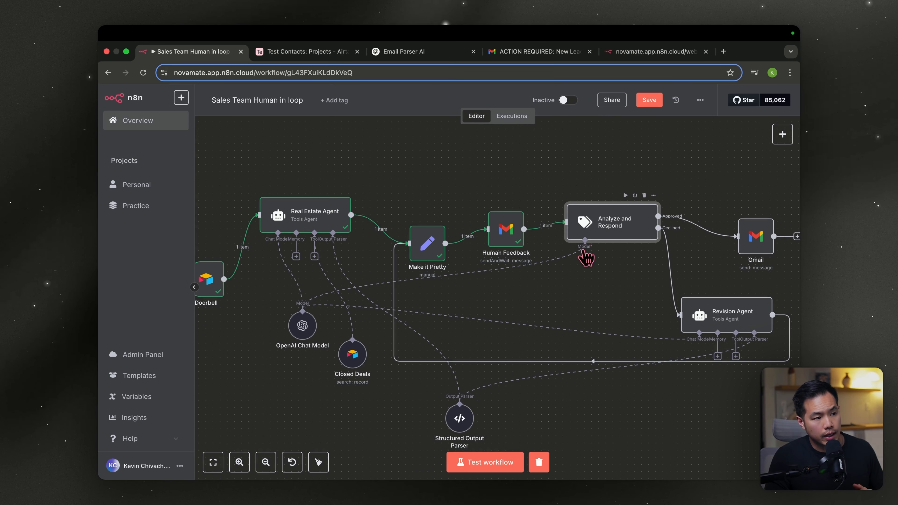
# Move the OpenAI Chat Model node across the canvas to sit below Human Feedback, near Analyze and Respond
pyautogui.moveTo(583, 257); pyautogui.dragTo(584, 247)
pyautogui.moveTo(298, 327); pyautogui.dragTo(503, 325)
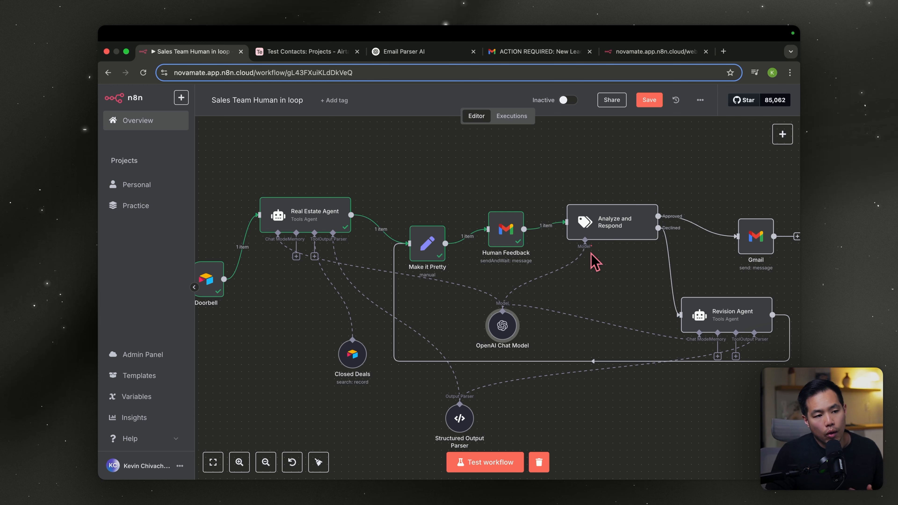
pyautogui.scroll(-3, 603, 244)
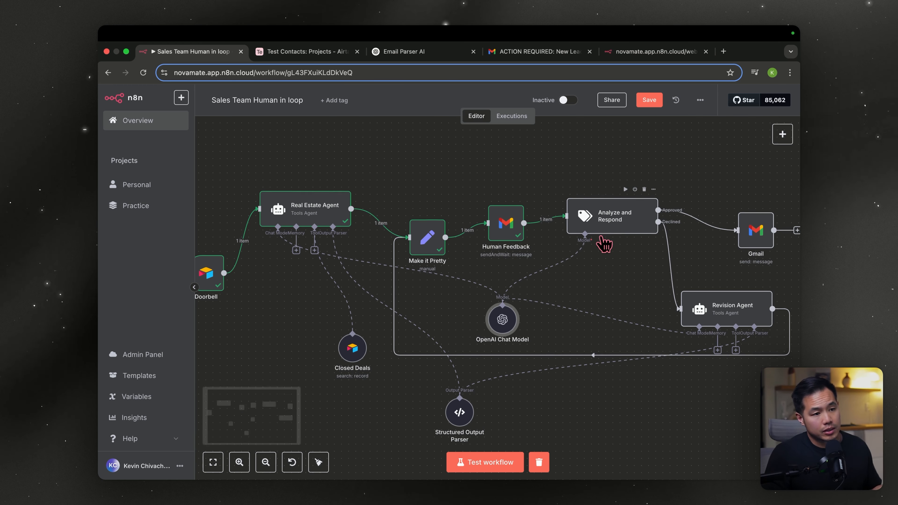
# Open Analyze and Respond and examine how Human Feedback's text feeds the classification and how its Approved and Declined categories are set up
pyautogui.doubleClick(619, 202)
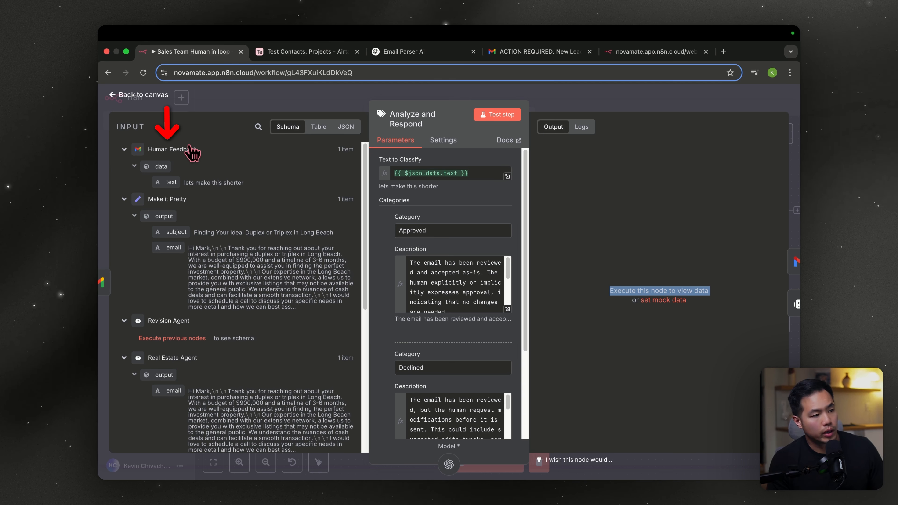
pyautogui.moveTo(170, 177); pyautogui.dragTo(483, 177)
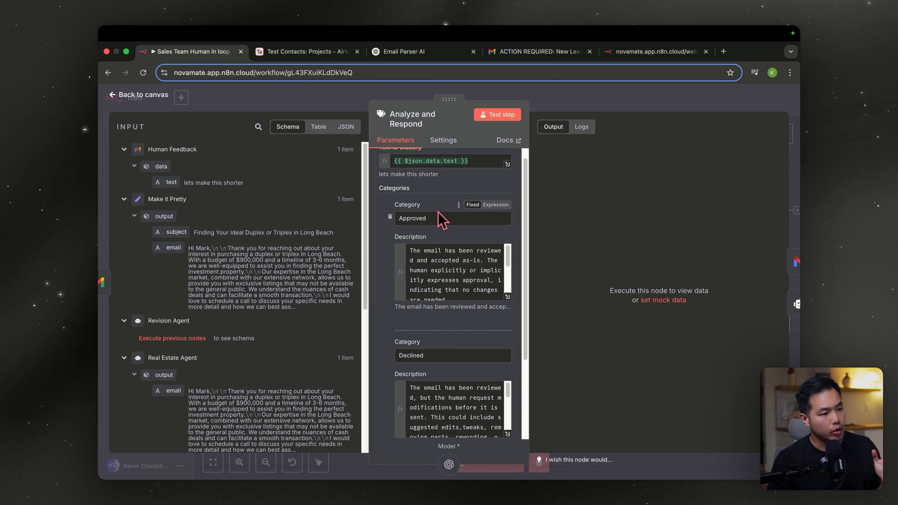
pyautogui.moveTo(439, 213); pyautogui.dragTo(371, 225)
pyautogui.scroll(-2, 429, 235)
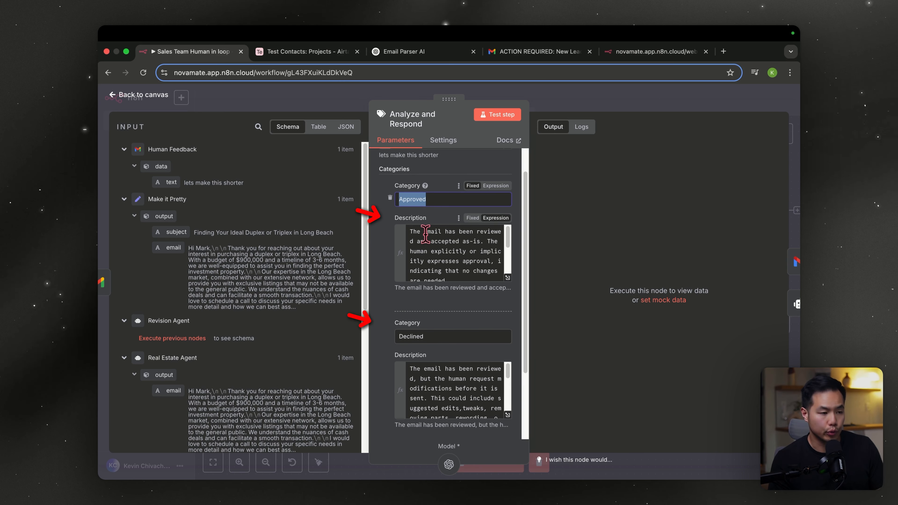
pyautogui.moveTo(441, 329); pyautogui.dragTo(380, 340)
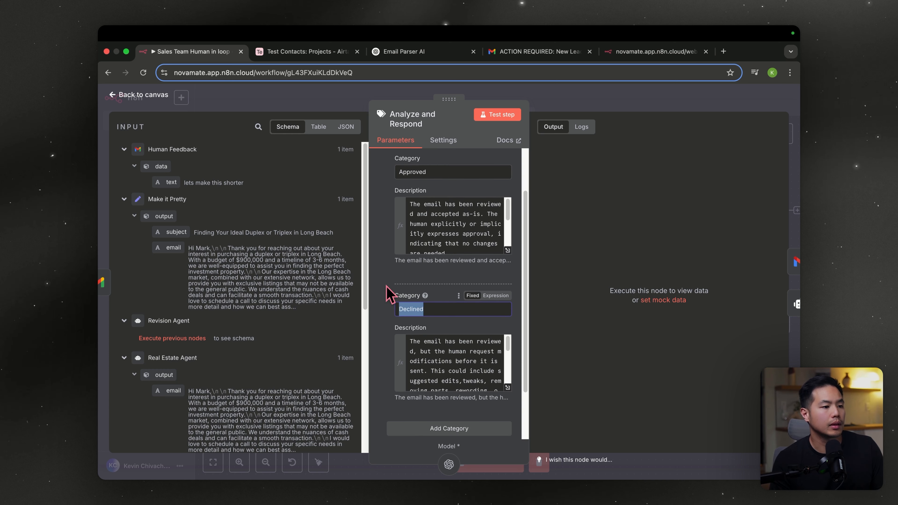
pyautogui.scroll(-3, 395, 319)
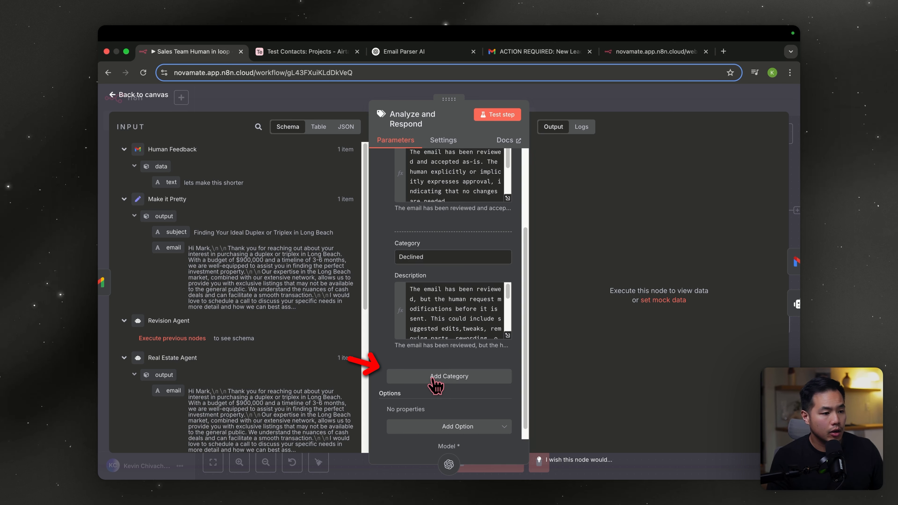
pyautogui.click(435, 377)
pyautogui.scroll(4, 404, 395)
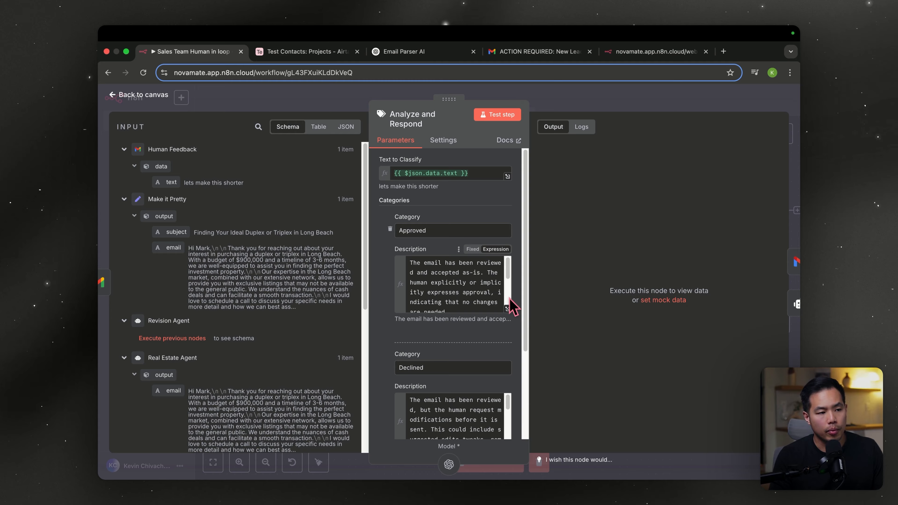
# Read the full descriptions and example phrases of the Approved and Declined categories in the expression editor
pyautogui.click(508, 302)
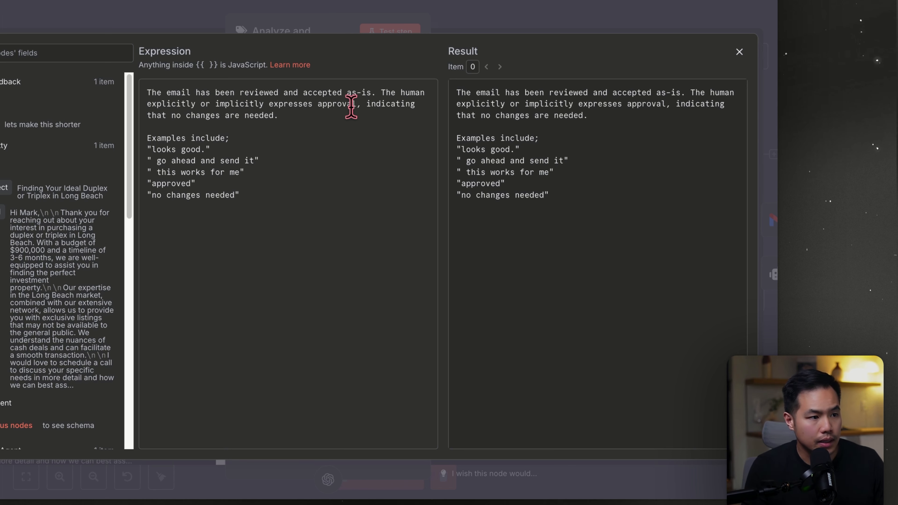
pyautogui.moveTo(258, 197); pyautogui.dragTo(104, 141)
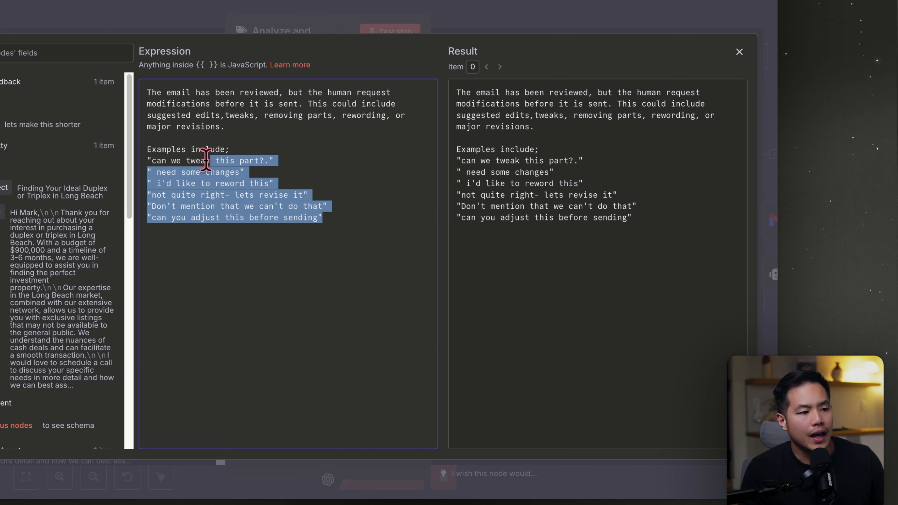
pyautogui.moveTo(210, 161); pyautogui.dragTo(120, 101)
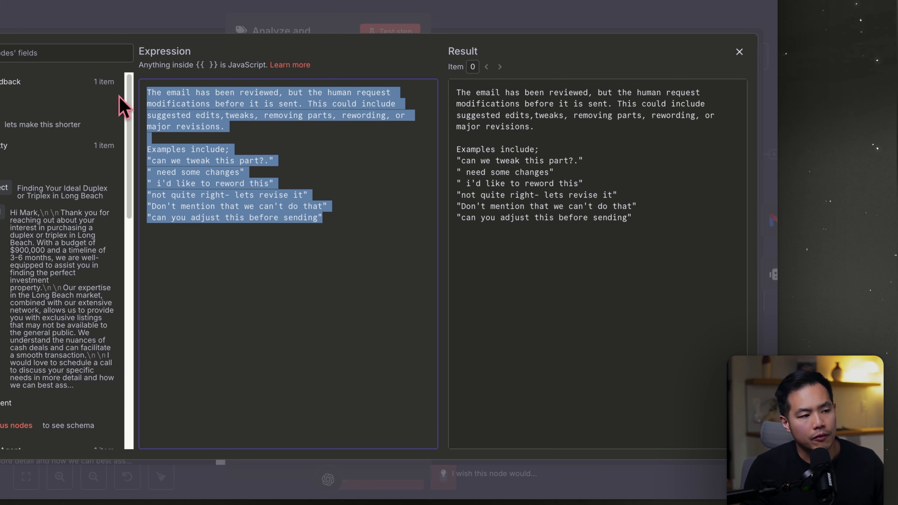
pyautogui.click(211, 93)
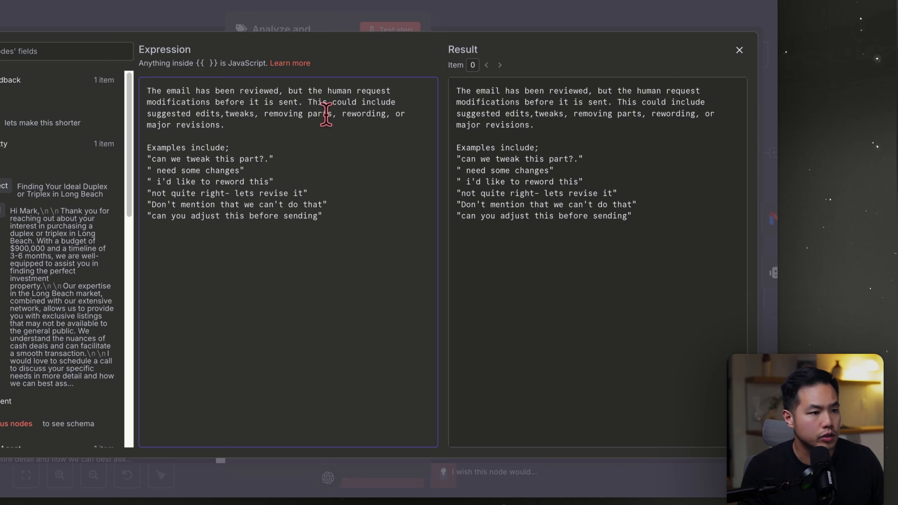
pyautogui.moveTo(151, 161); pyautogui.dragTo(283, 205)
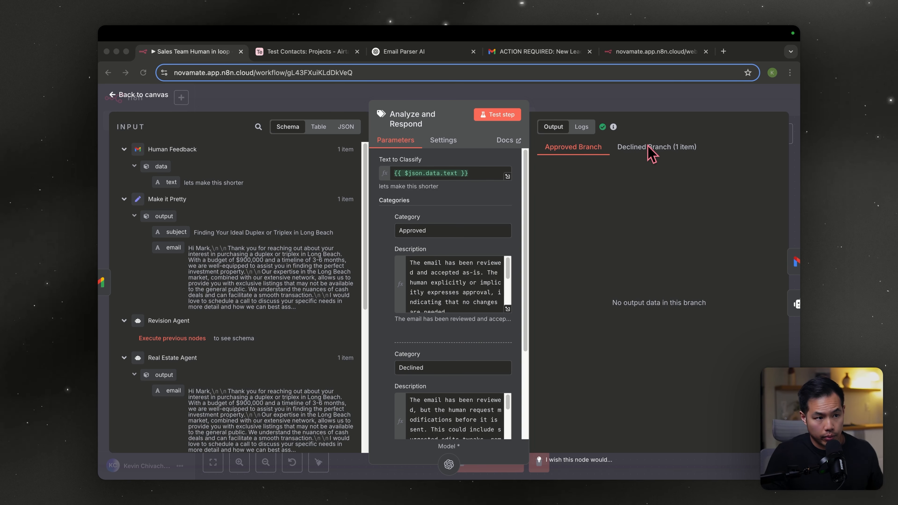
# Inspect the Declined Branch output of Analyze and Respond and return to the canvas
pyautogui.click(650, 152)
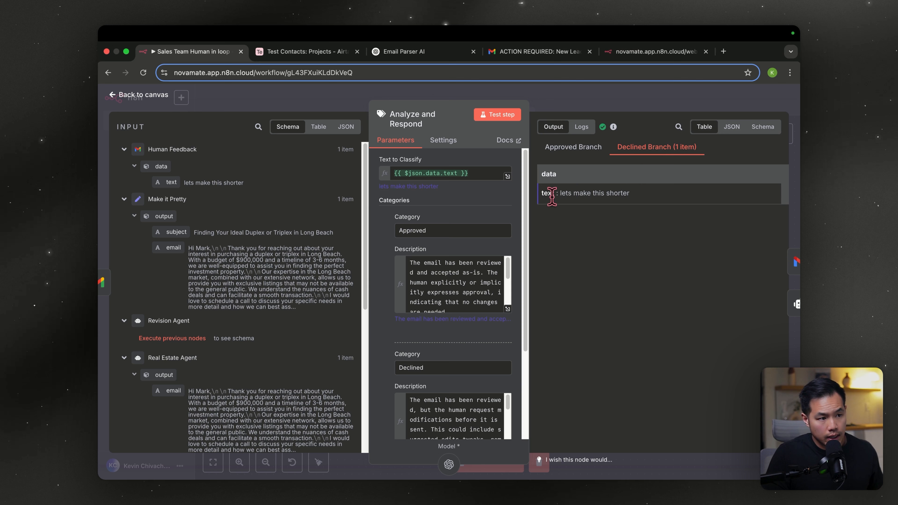
pyautogui.moveTo(548, 193); pyautogui.dragTo(616, 193)
pyautogui.click(563, 107)
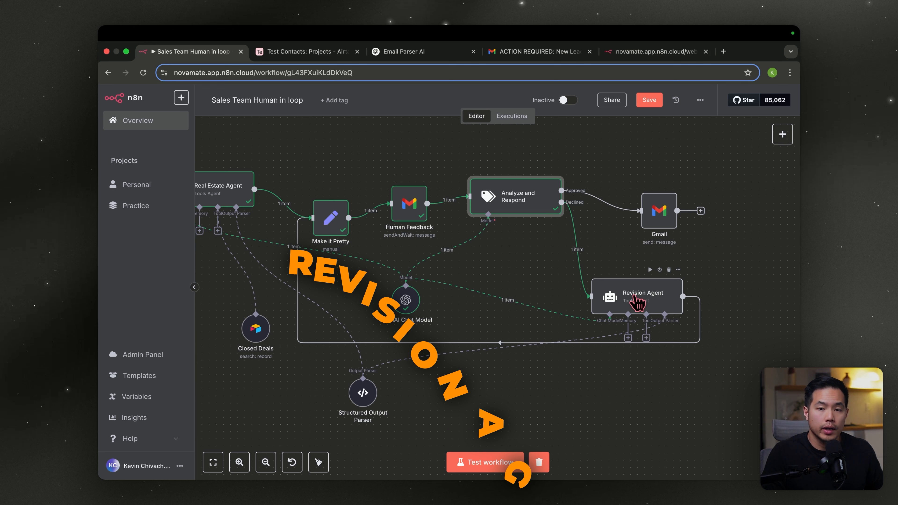
# Search the available nodes for "ai agent", and move OpenAI Chat Model down beside Structured Output Parser below the main flow
pyautogui.click(783, 134)
pyautogui.write('ai agent')
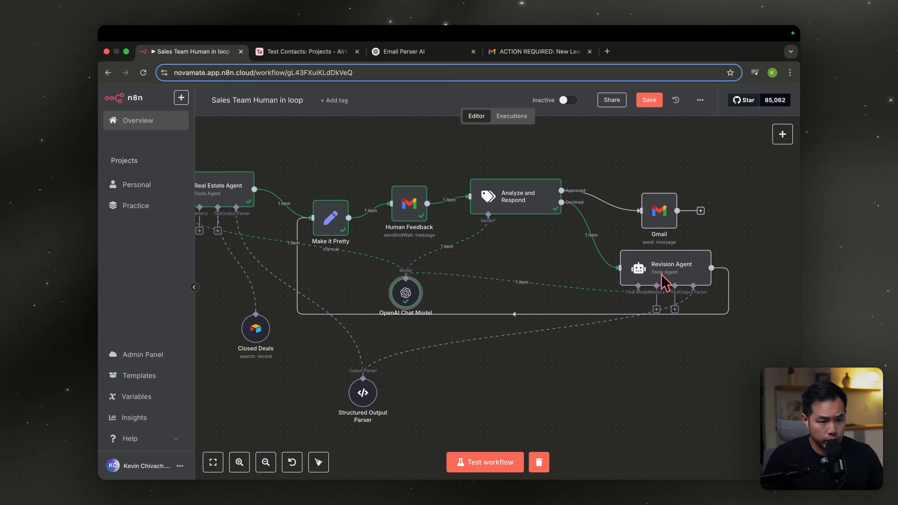
pyautogui.moveTo(404, 298); pyautogui.dragTo(459, 409)
pyautogui.moveTo(361, 398)
pyautogui.mouseDown()
pyautogui.moveTo(396, 377)
pyautogui.moveTo(412, 350)
pyautogui.moveTo(368, 398)
pyautogui.mouseUp()
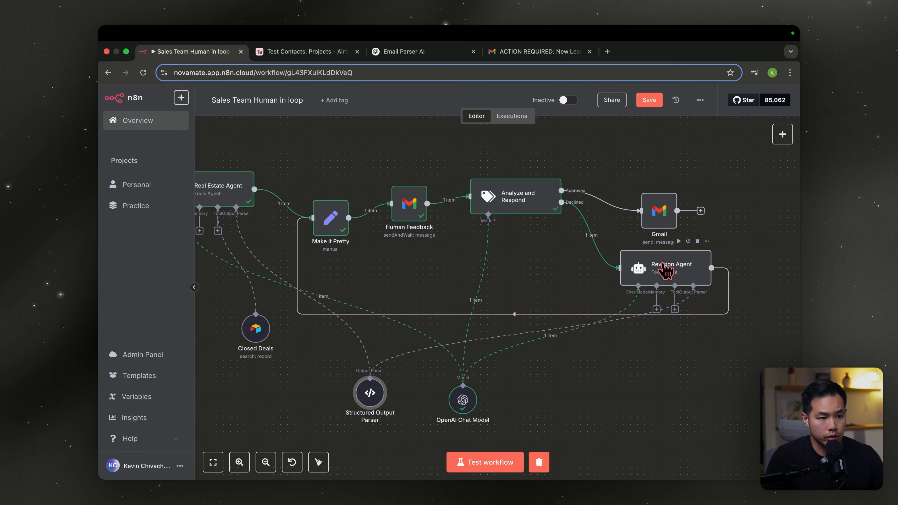
# Open Revision Agent and review how its user prompt combines the Make it Pretty email with the Human Feedback text
pyautogui.doubleClick(664, 270)
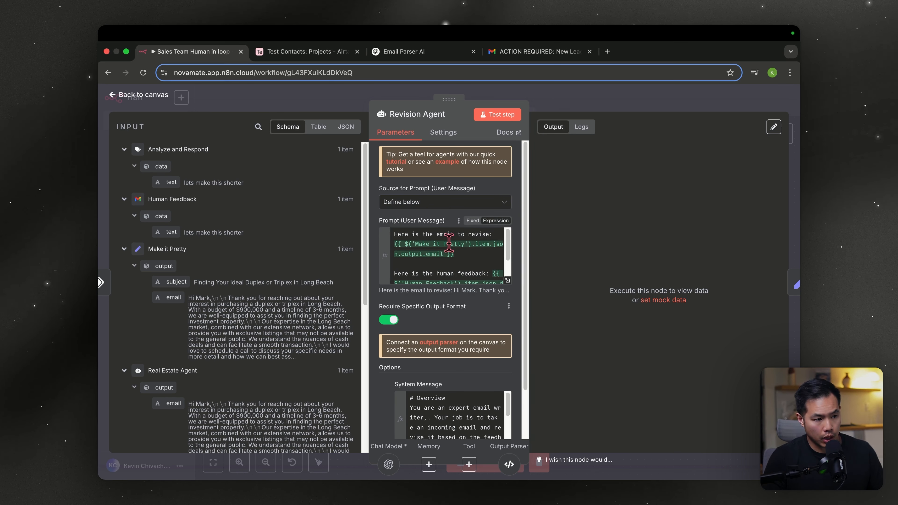
pyautogui.click(507, 280)
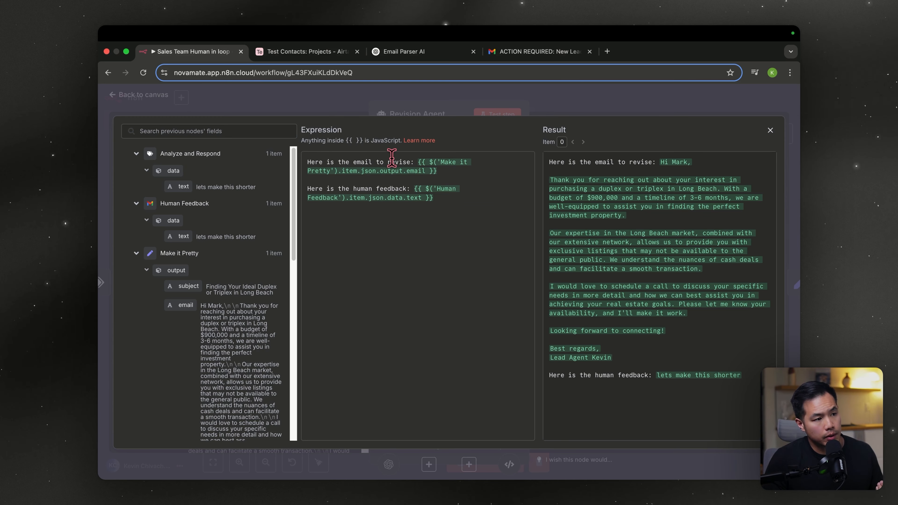
pyautogui.moveTo(184, 305)
pyautogui.mouseDown()
pyautogui.moveTo(151, 316)
pyautogui.moveTo(214, 308)
pyautogui.moveTo(189, 314)
pyautogui.mouseUp()
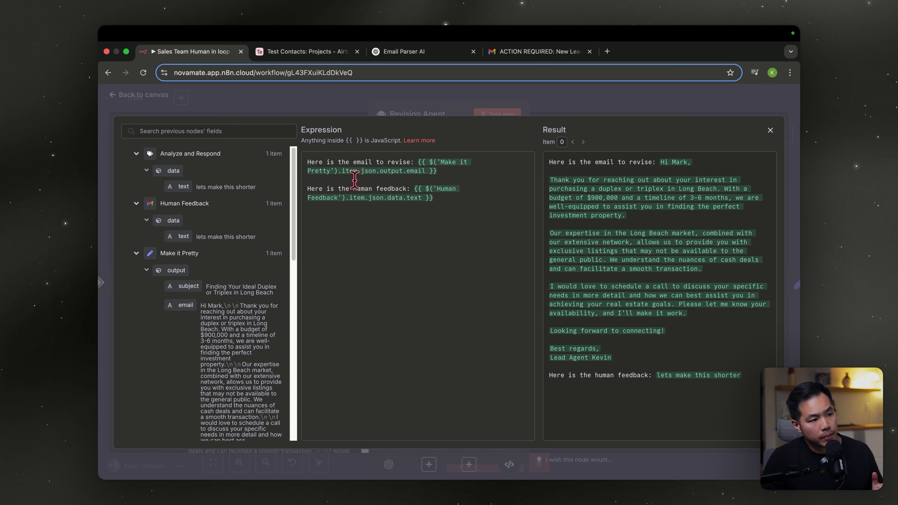
pyautogui.moveTo(183, 237); pyautogui.dragTo(185, 255)
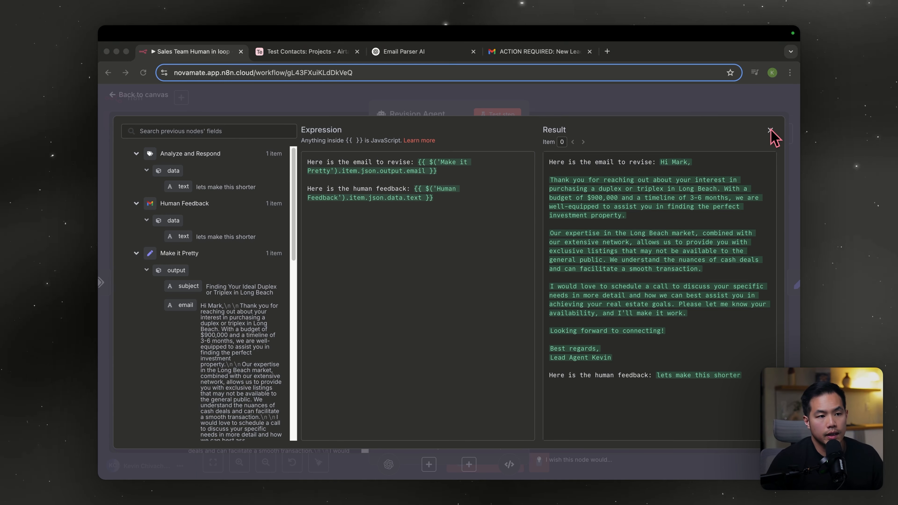
pyautogui.click(770, 131)
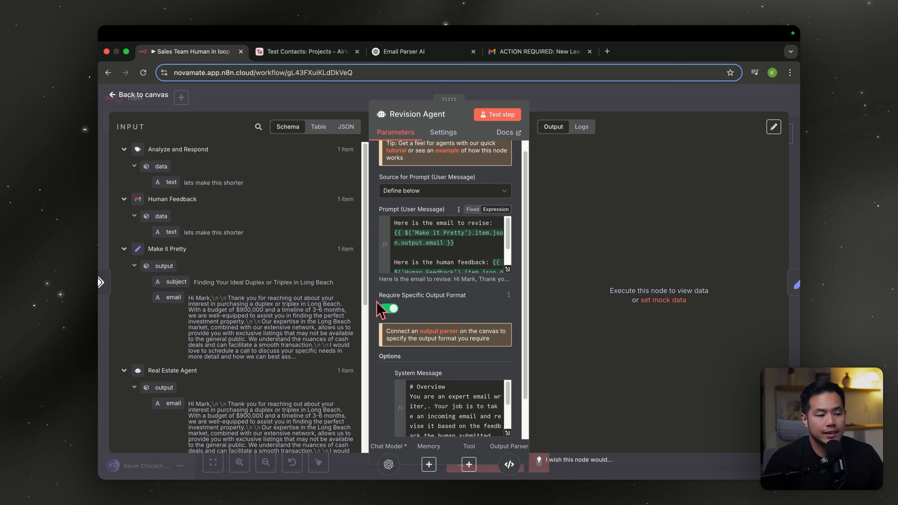
# Select Revision Agent's entire system message text and remove the System Message option
pyautogui.scroll(-2, 399, 318)
pyautogui.scroll(-5, 428, 360)
pyautogui.click(457, 418)
pyautogui.click(455, 369)
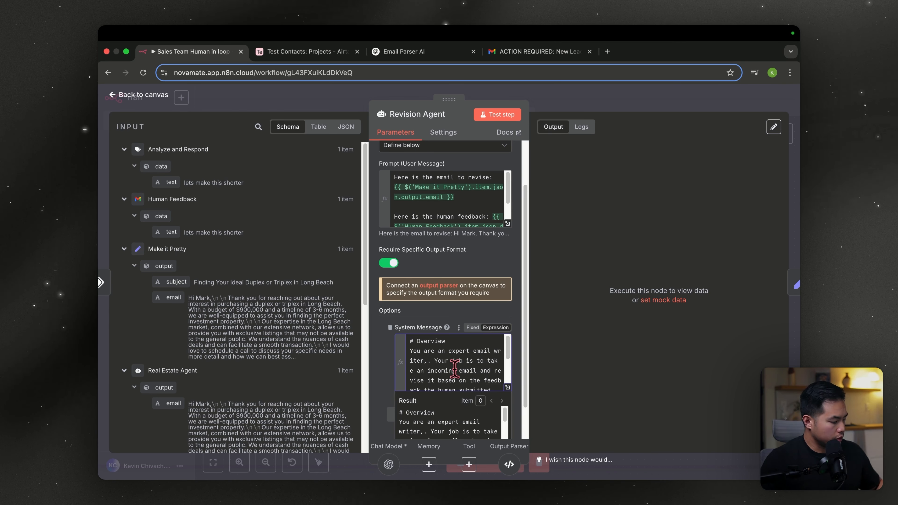
pyautogui.hotkey('ctrl', 'a')
pyautogui.click(390, 328)
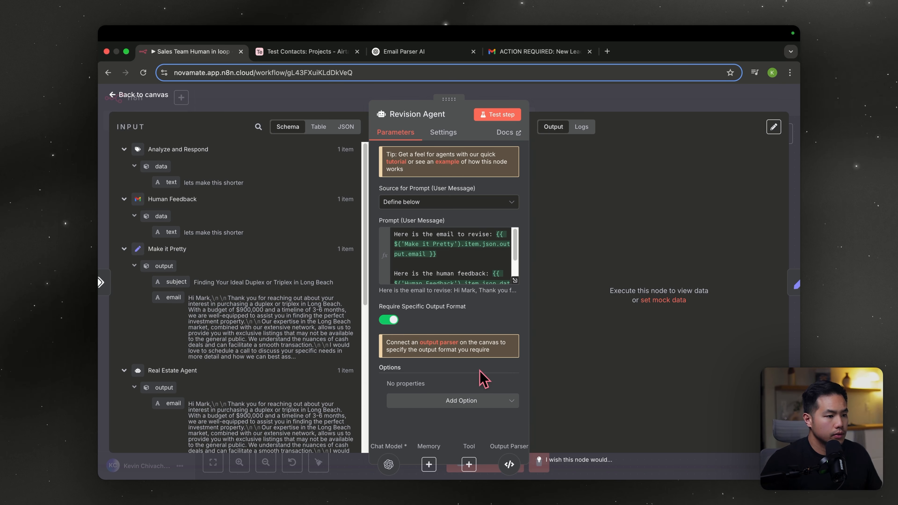
# Add a System Message expression to Revision Agent with the expert email writer overview, sign-off note and {{ $now }} as current date/time
pyautogui.click(481, 401)
pyautogui.click(423, 327)
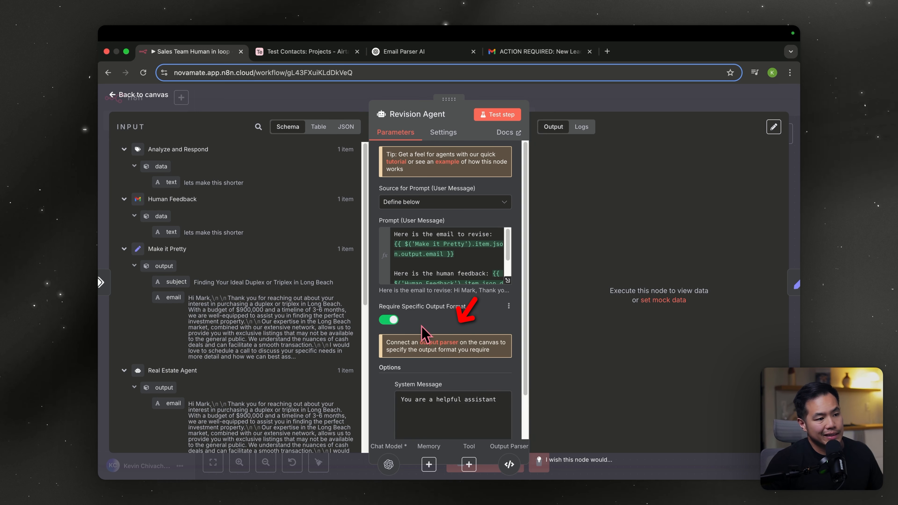
pyautogui.scroll(-2, 447, 356)
pyautogui.click(489, 345)
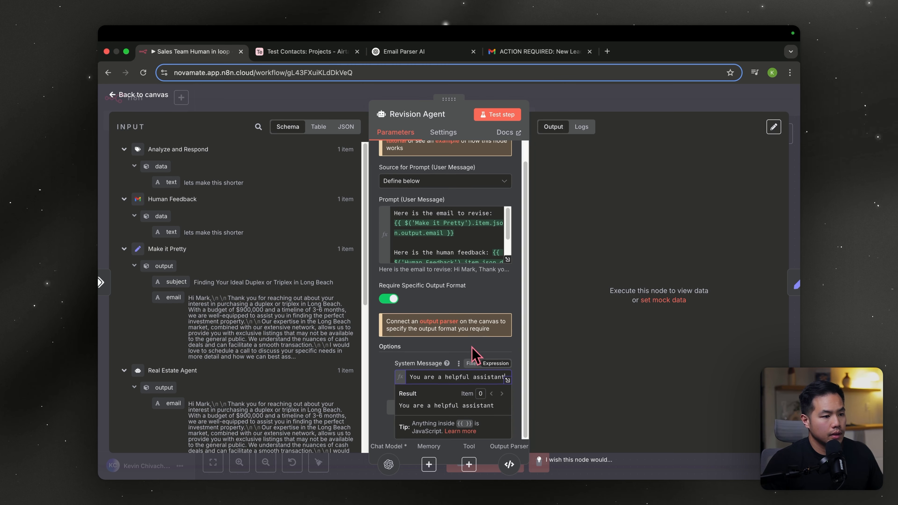
pyautogui.click(508, 381)
pyautogui.hotkey('ctrl', 'a')
pyautogui.write('# Overview You are an expert email writer,. Your job is to take an incoming email and revise it based on the feedback the human submitted.  ## Final Notes Sign off emails as Kevin, Novamate Here is the current date/time: {{ $now }}')
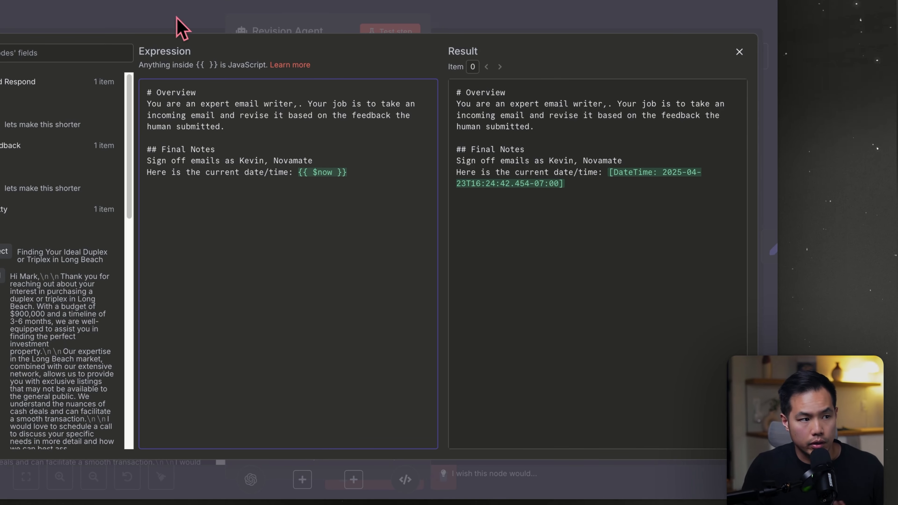
pyautogui.click(176, 18)
pyautogui.click(176, 18)
# Test the Revision Agent step, check the revised email and subject it outputs, and return to the canvas
pyautogui.hscroll(-2, 347, 190)
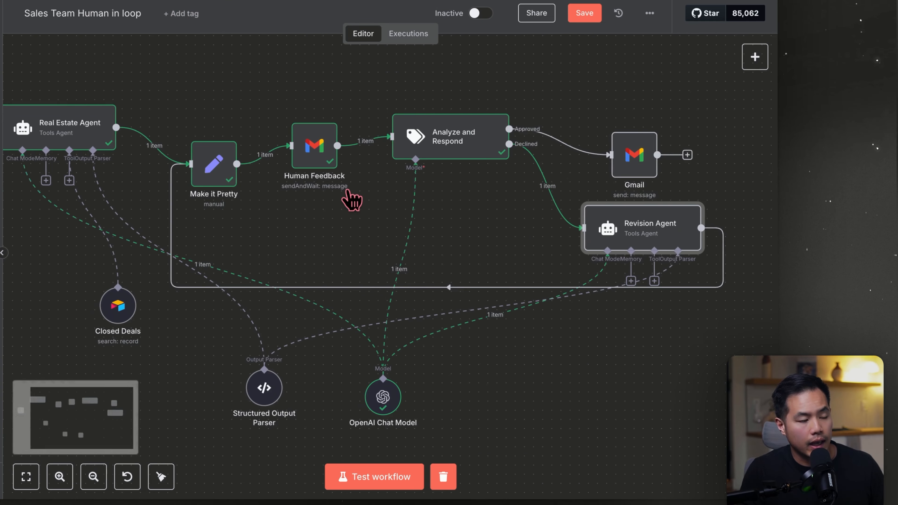
pyautogui.hscroll(-2, 352, 200)
pyautogui.doubleClick(216, 126)
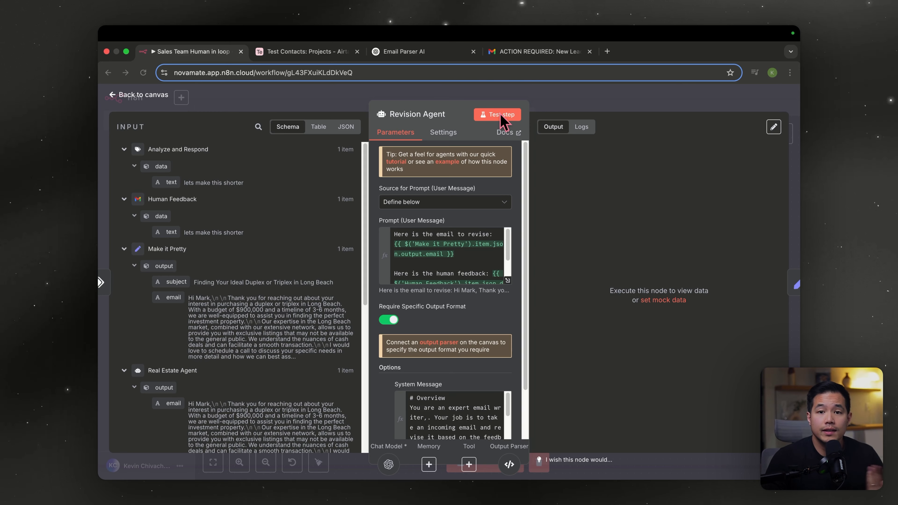
pyautogui.click(502, 115)
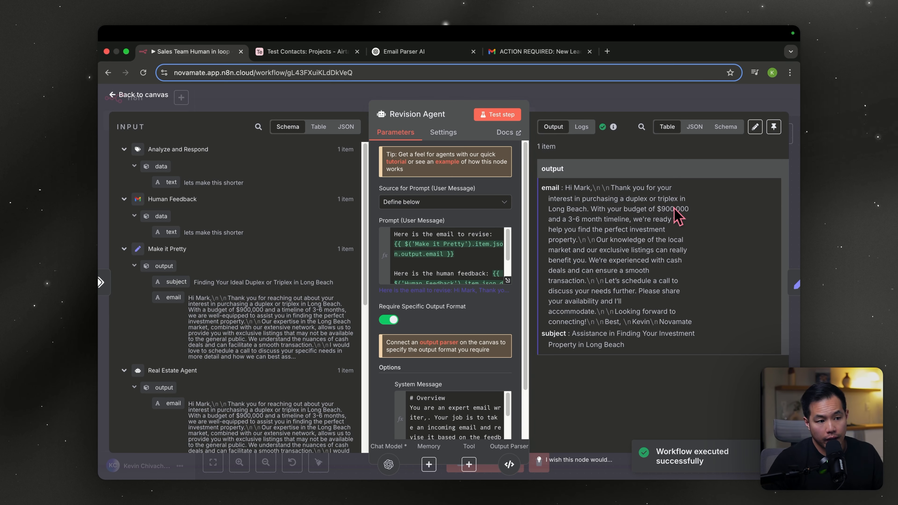
pyautogui.press('Escape')
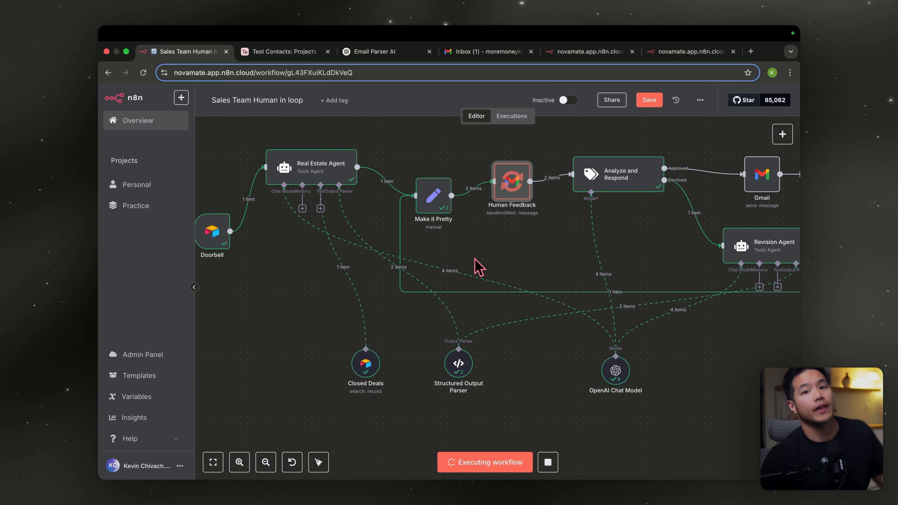
# Switch to Gmail and compare the original ACTION REQUIRED lead email with the shortened revision
pyautogui.click(493, 53)
pyautogui.moveTo(436, 212); pyautogui.dragTo(588, 413)
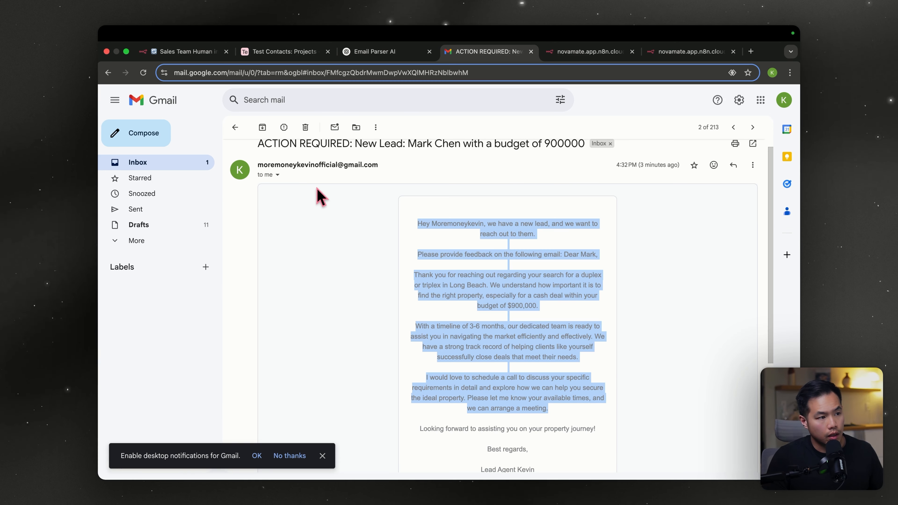
pyautogui.click(235, 127)
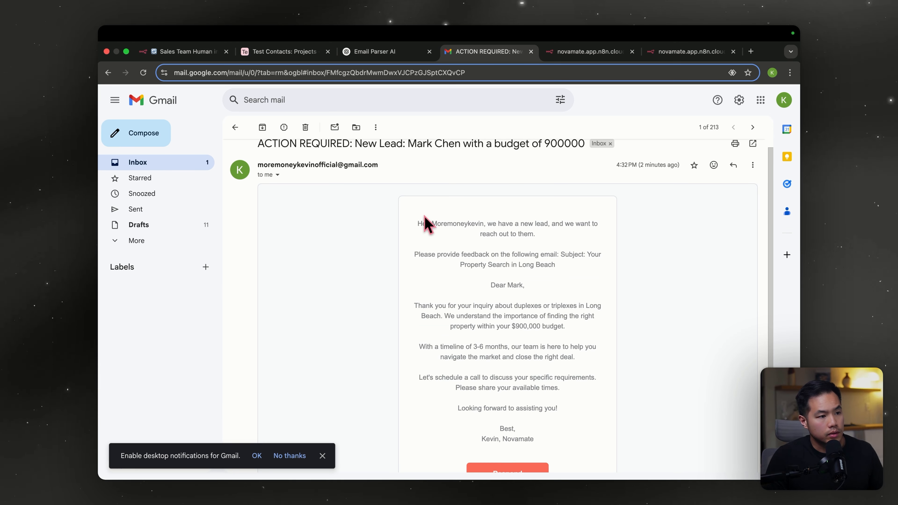
pyautogui.moveTo(489, 272); pyautogui.dragTo(588, 407)
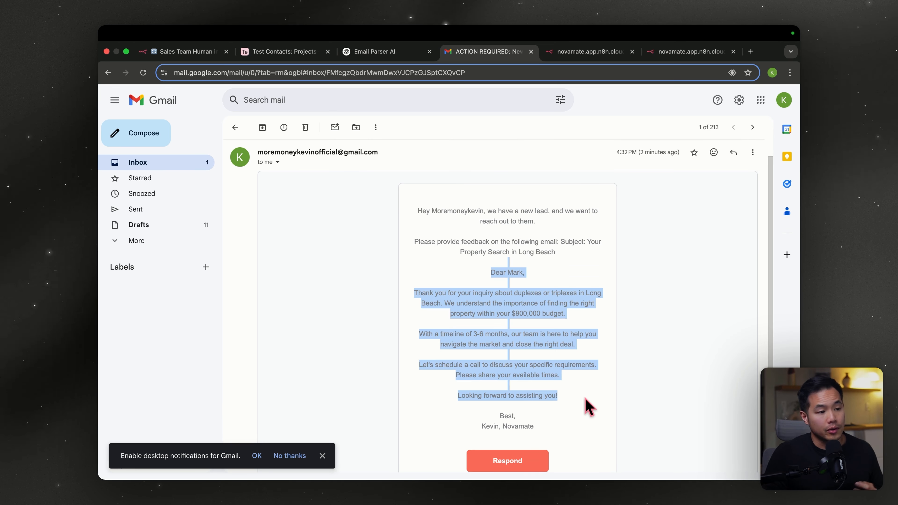
# Respond to the revised lead email in Gmail with the feedback "that looks good" and submit it
pyautogui.click(502, 458)
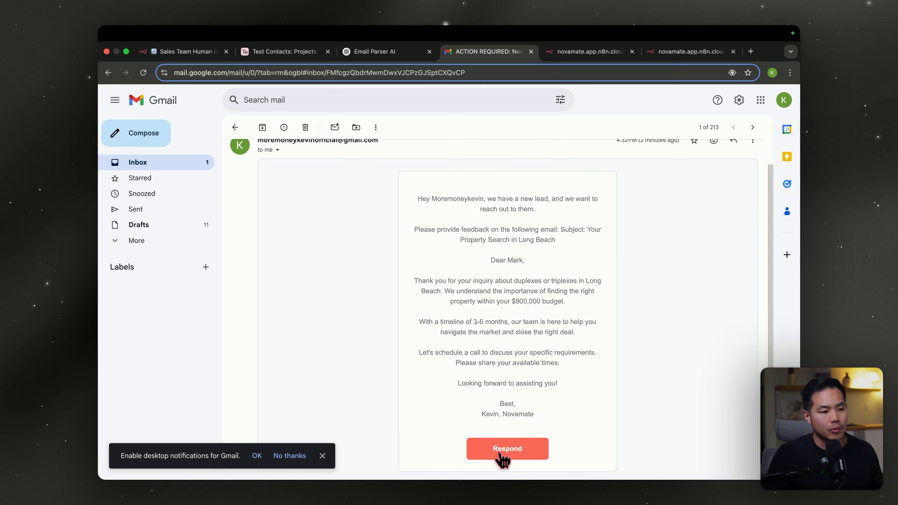
pyautogui.write('that looks good')
pyautogui.click(473, 416)
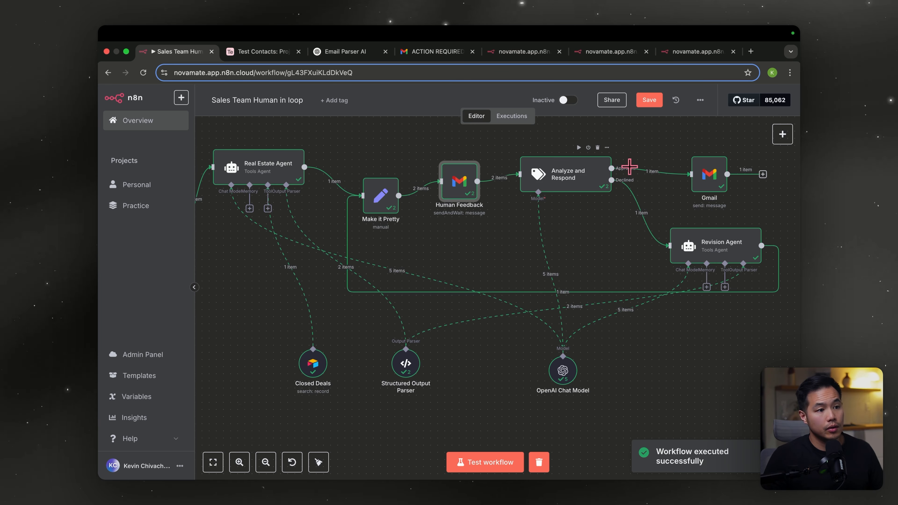
# View the approved branch's Gmail send node and look up Gmail in the list of available nodes
pyautogui.doubleClick(717, 176)
pyautogui.click(627, 104)
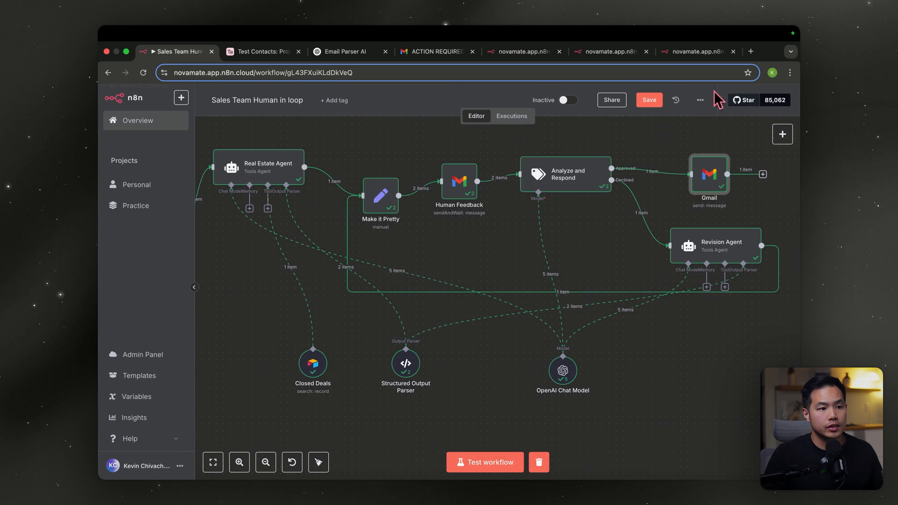
pyautogui.click(784, 137)
pyautogui.write('gmail')
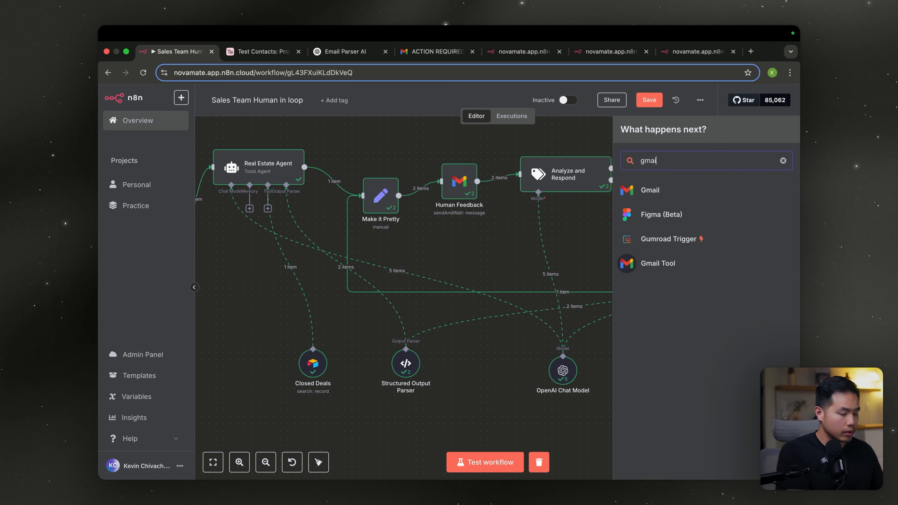
pyautogui.press('Return')
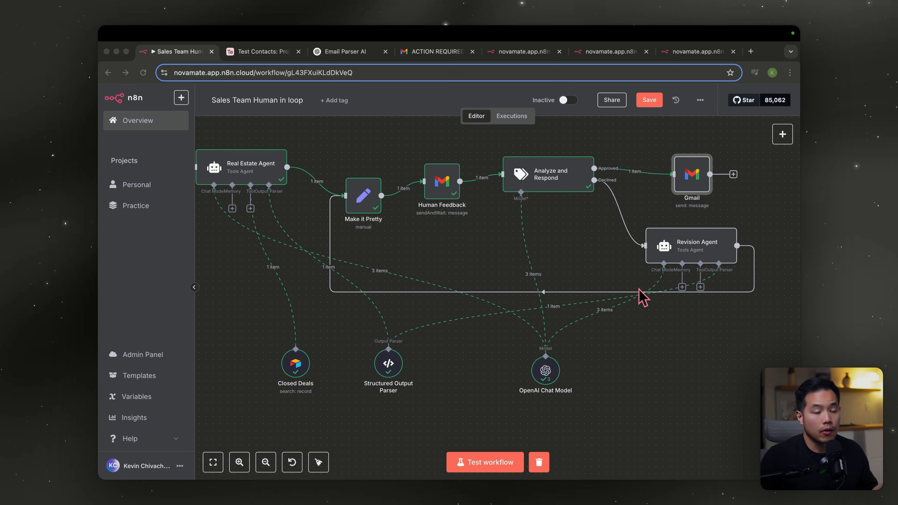
pyautogui.click(694, 173)
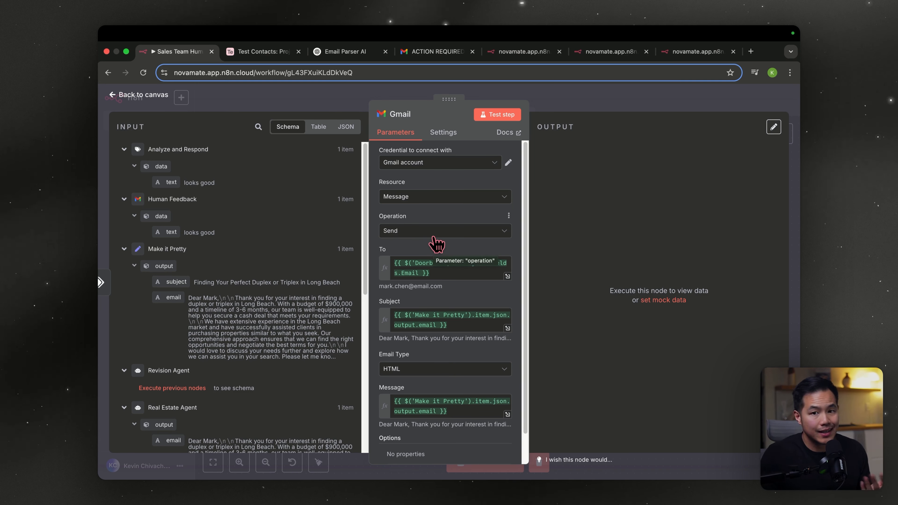
pyautogui.scroll(-10, 256, 280)
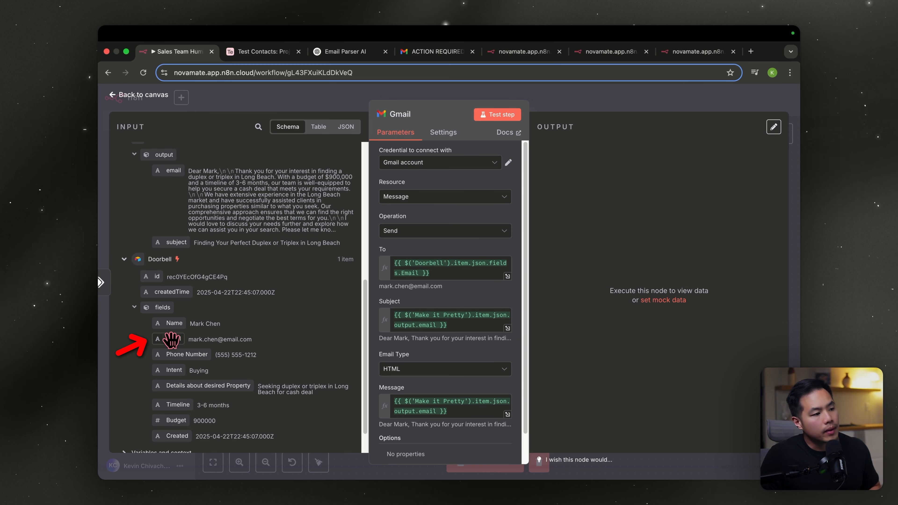
pyautogui.moveTo(171, 339); pyautogui.dragTo(371, 289)
pyautogui.scroll(4, 198, 313)
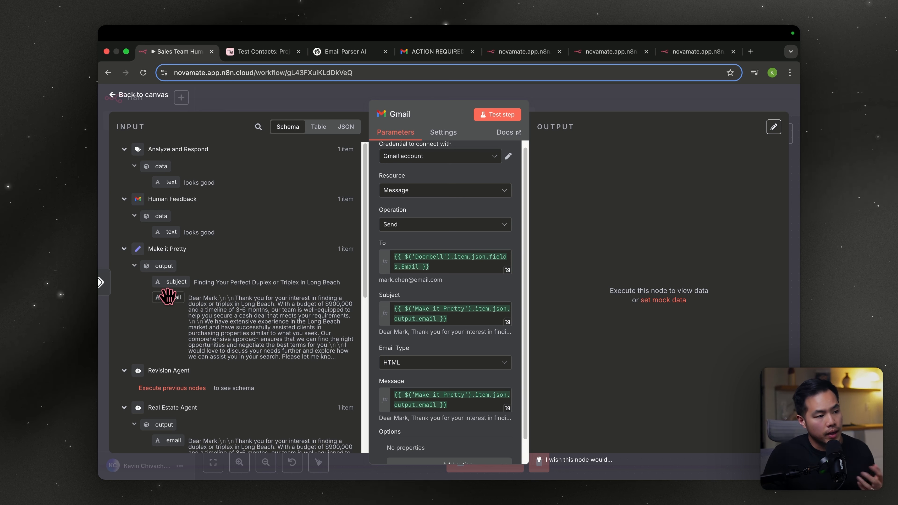
pyautogui.moveTo(168, 296); pyautogui.dragTo(179, 311)
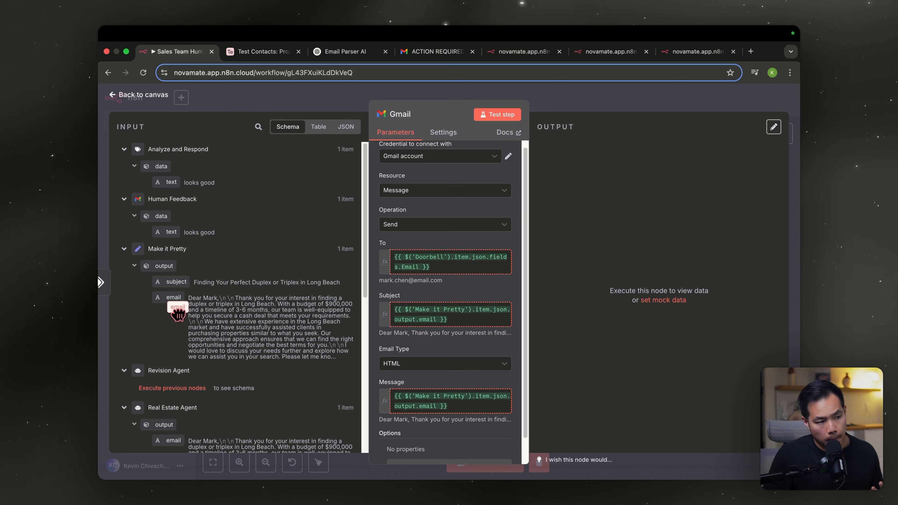
pyautogui.click(504, 115)
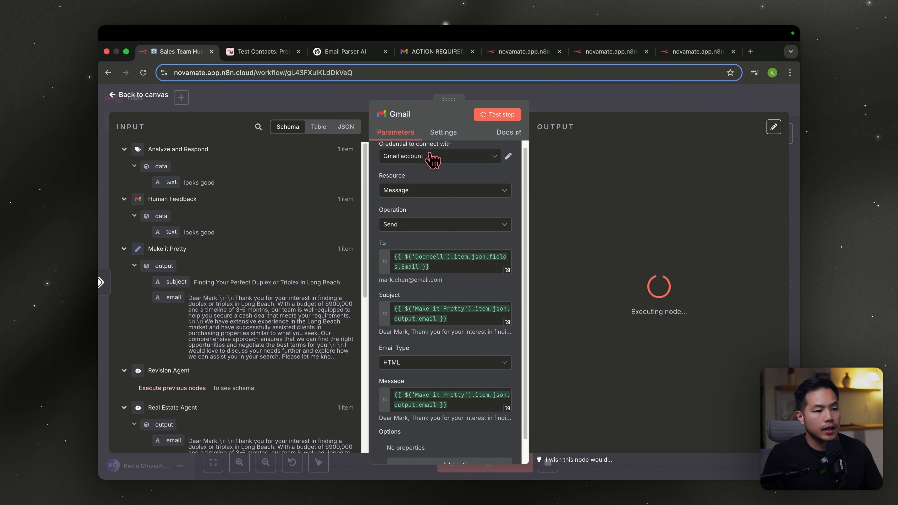
pyautogui.click(589, 101)
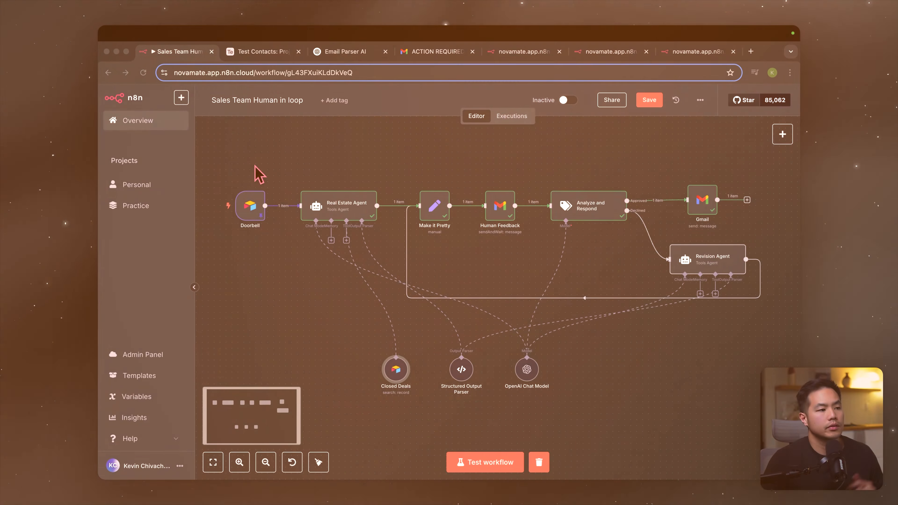